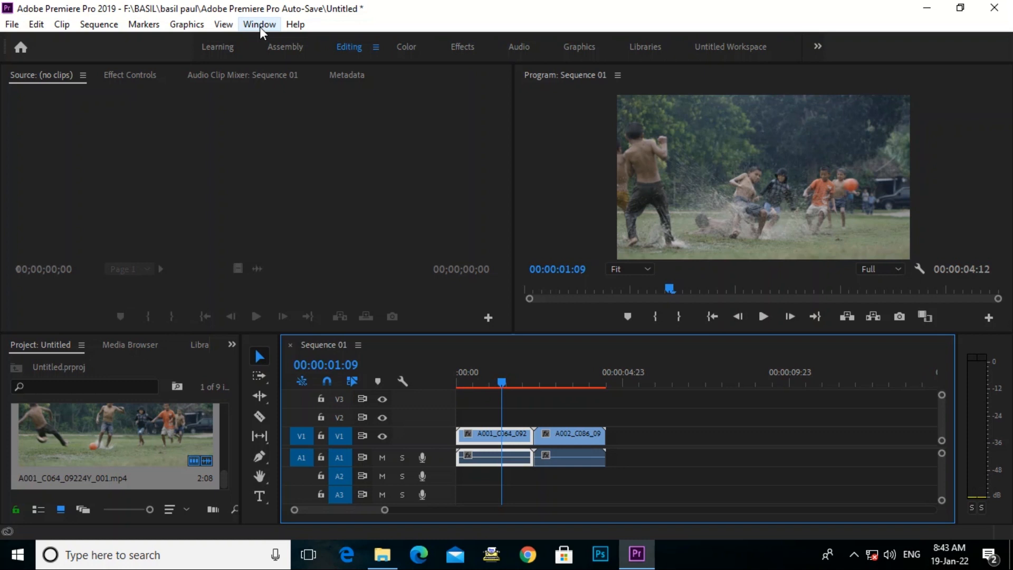
# Step: Show the Lumetri Color controls and expand their Creative section for the first clip
pyautogui.click(260, 25)
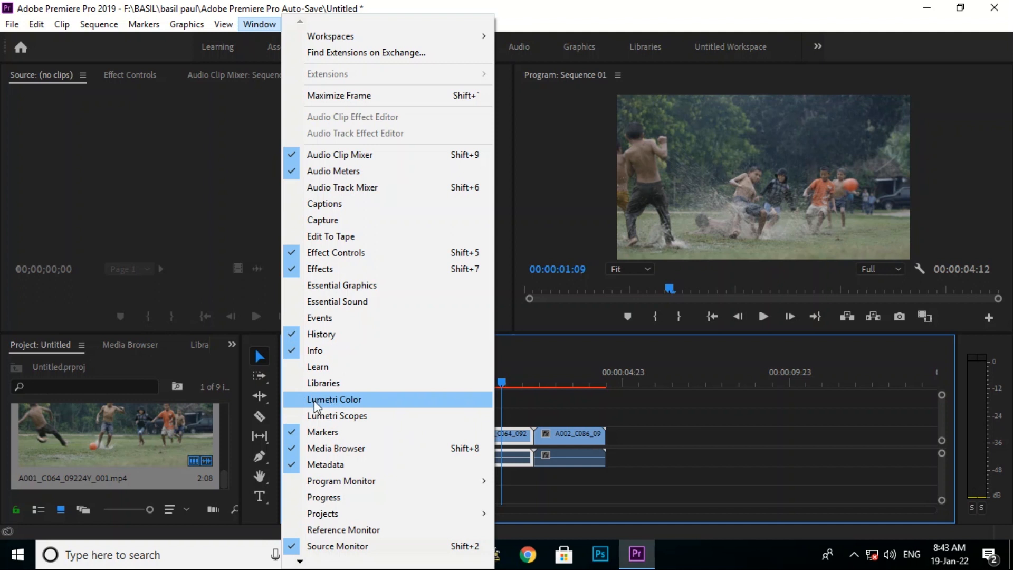
pyautogui.click(336, 400)
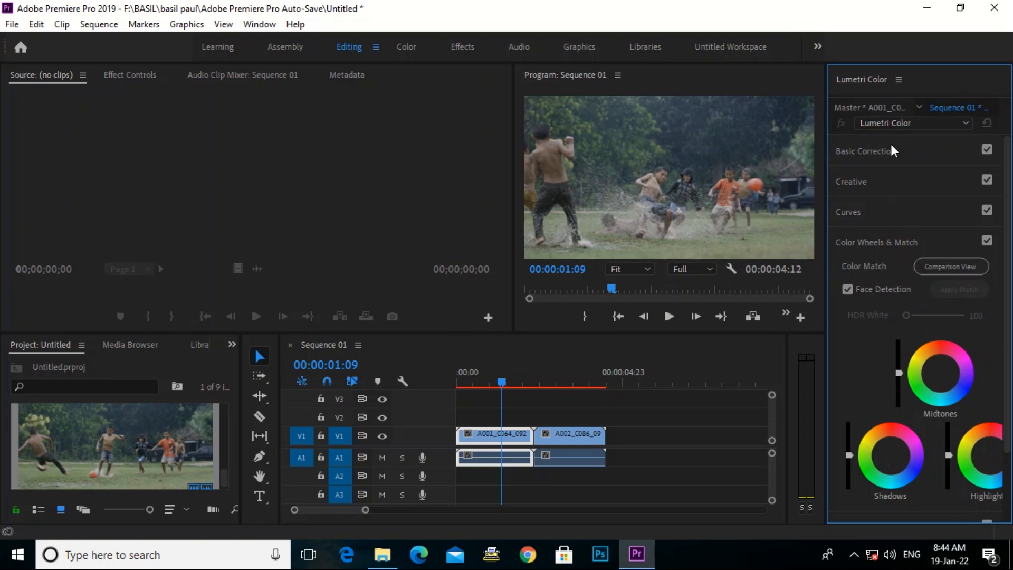
pyautogui.click(850, 183)
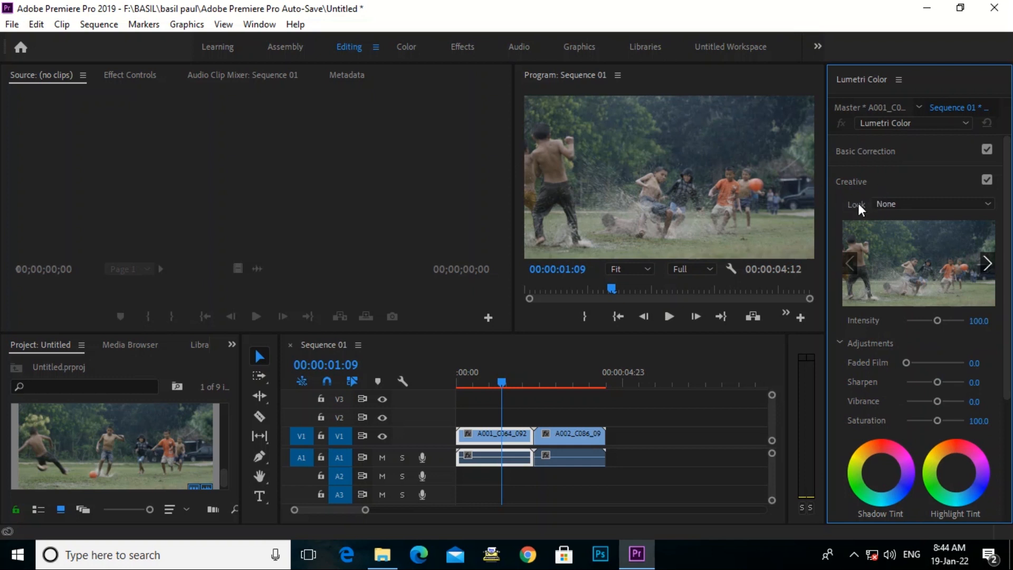
pyautogui.click(968, 209)
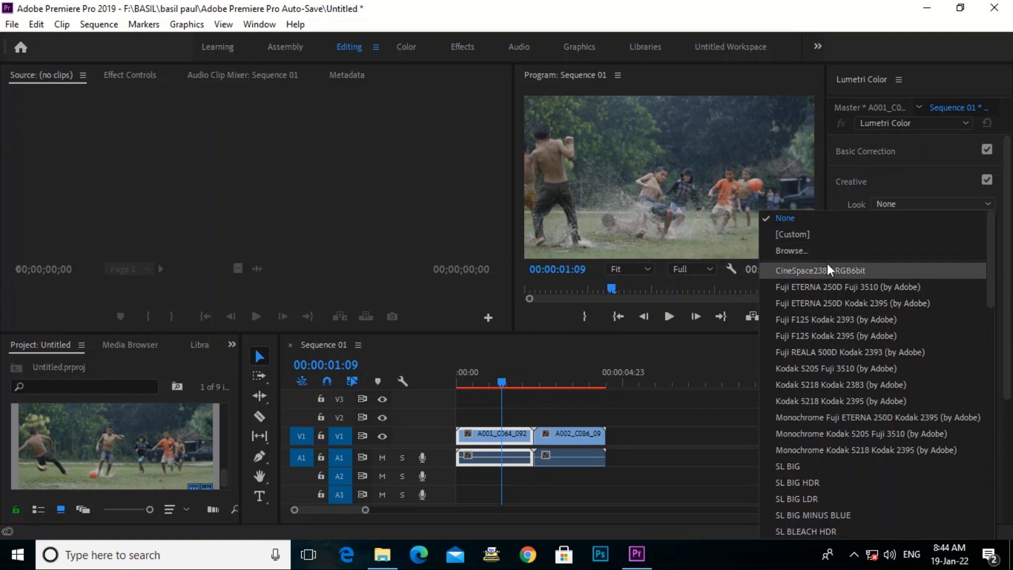
pyautogui.click(819, 240)
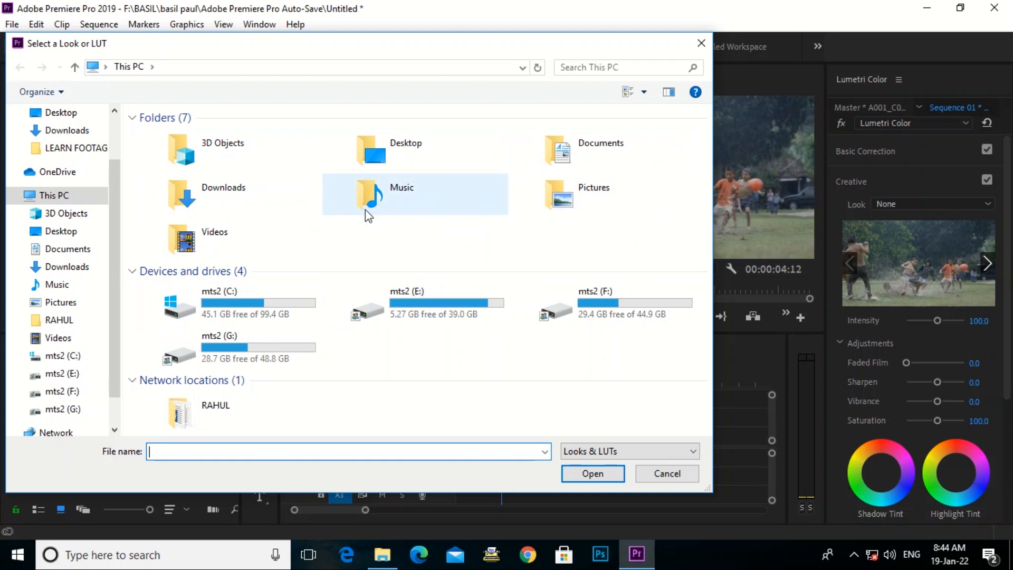
pyautogui.doubleClick(262, 196)
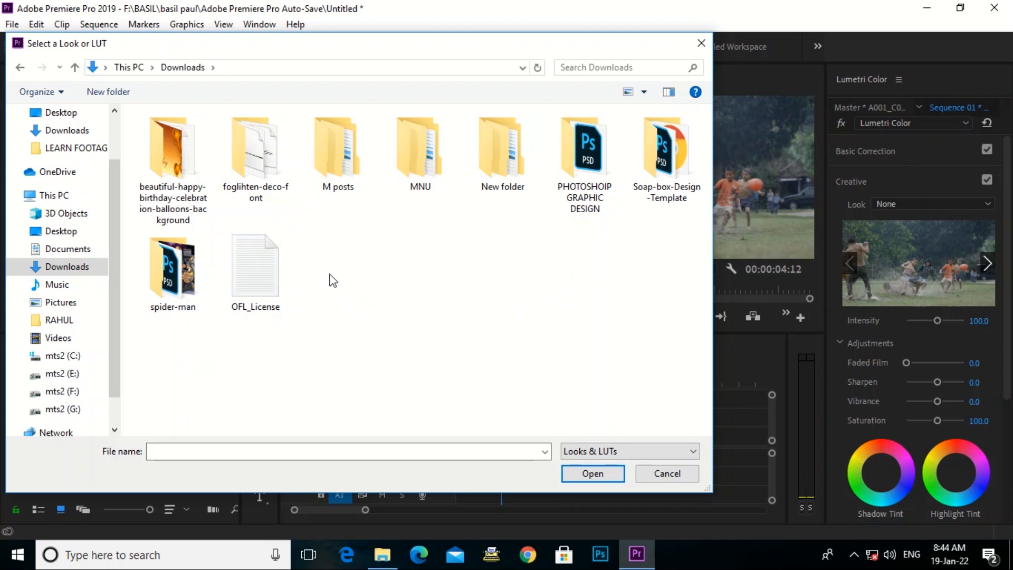
pyautogui.click(593, 474)
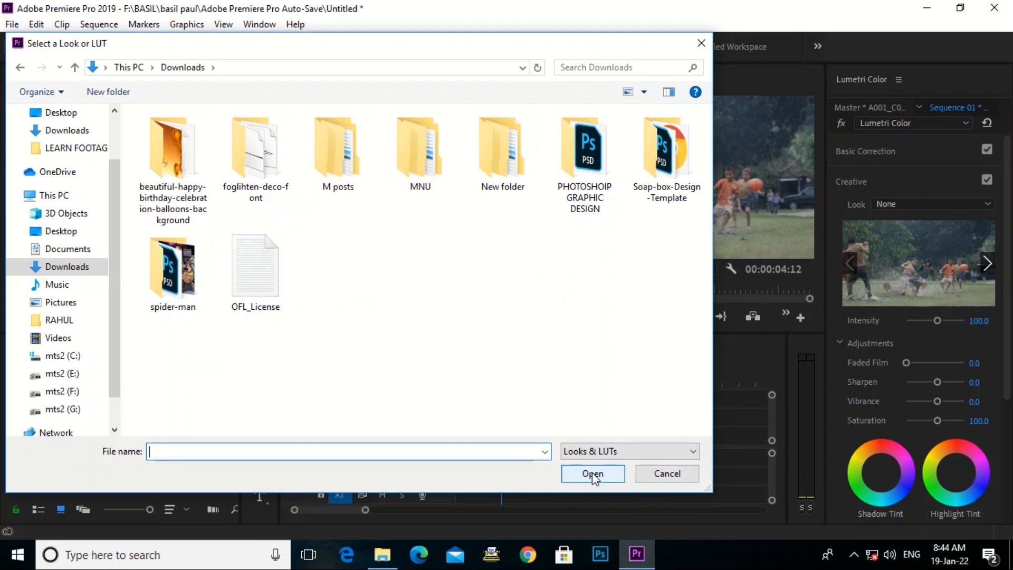
pyautogui.click(704, 47)
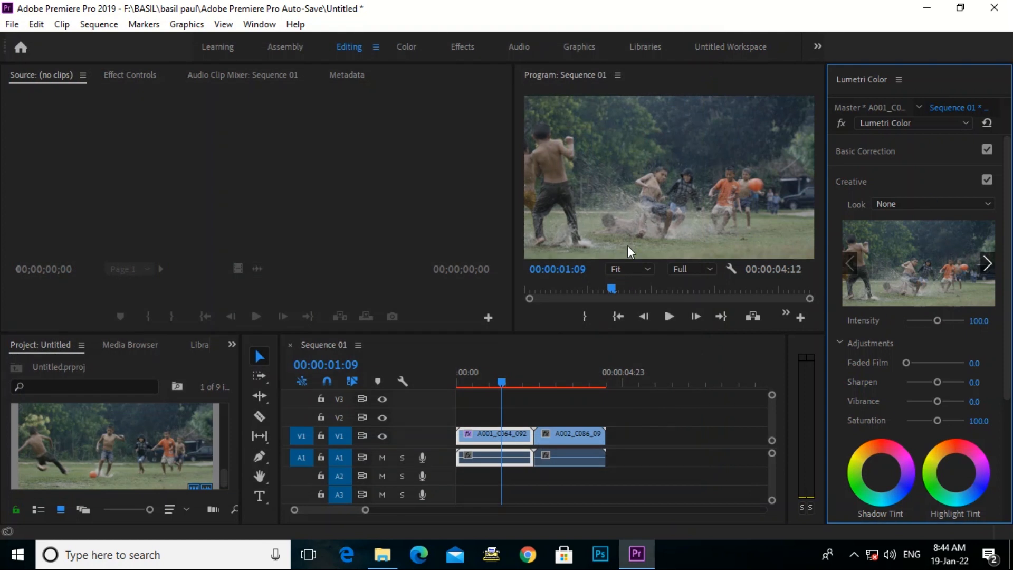
# Step: Apply the CineSpace2383sRGB6bit look to the first clip and preview the graded frame full screen
pyautogui.click(921, 206)
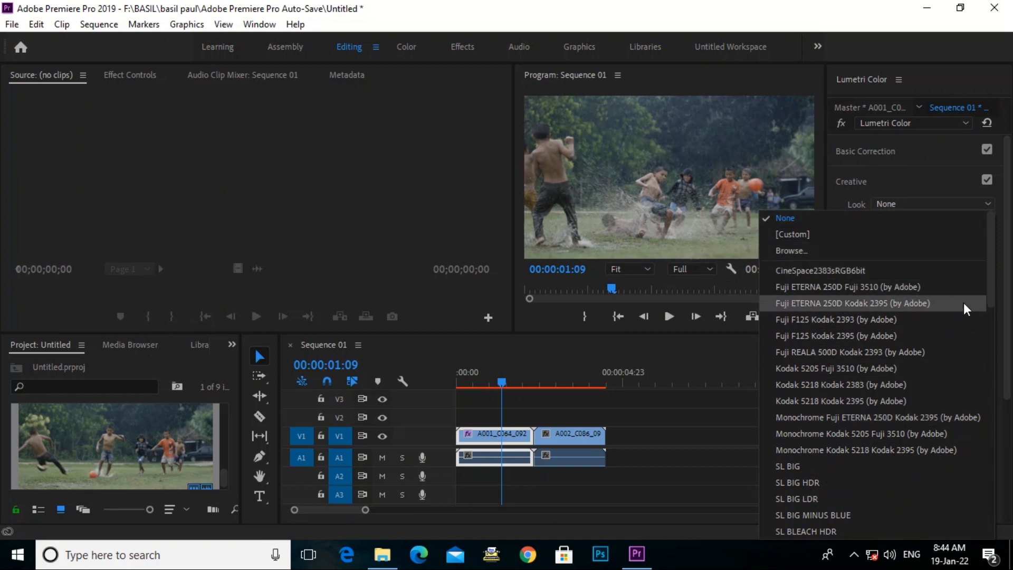
pyautogui.moveTo(993, 295)
pyautogui.mouseDown()
pyautogui.moveTo(991, 538)
pyautogui.moveTo(979, 287)
pyautogui.moveTo(991, 342)
pyautogui.moveTo(992, 475)
pyautogui.moveTo(1010, 264)
pyautogui.moveTo(1009, 311)
pyautogui.moveTo(1008, 301)
pyautogui.mouseUp()
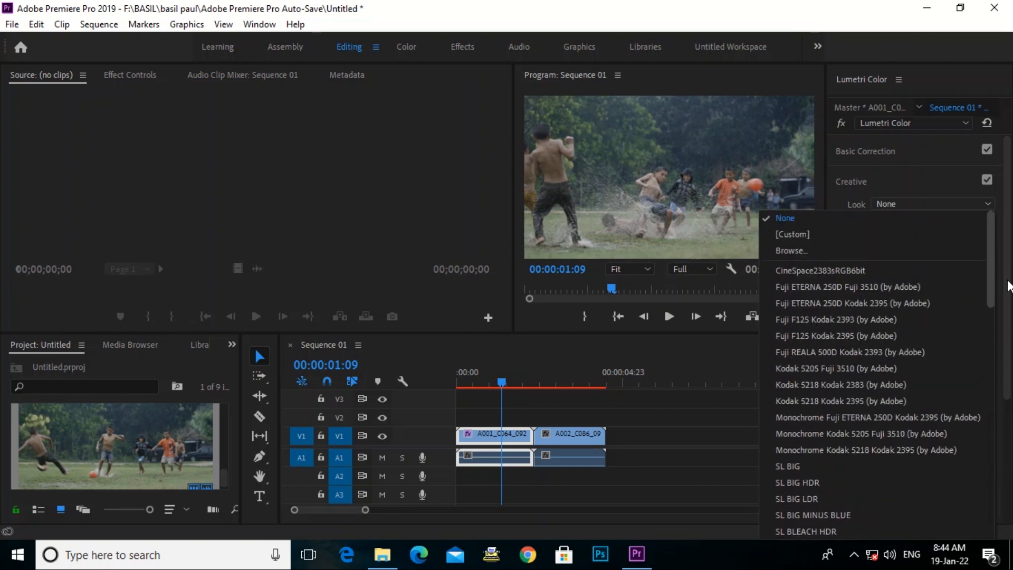
pyautogui.click(811, 275)
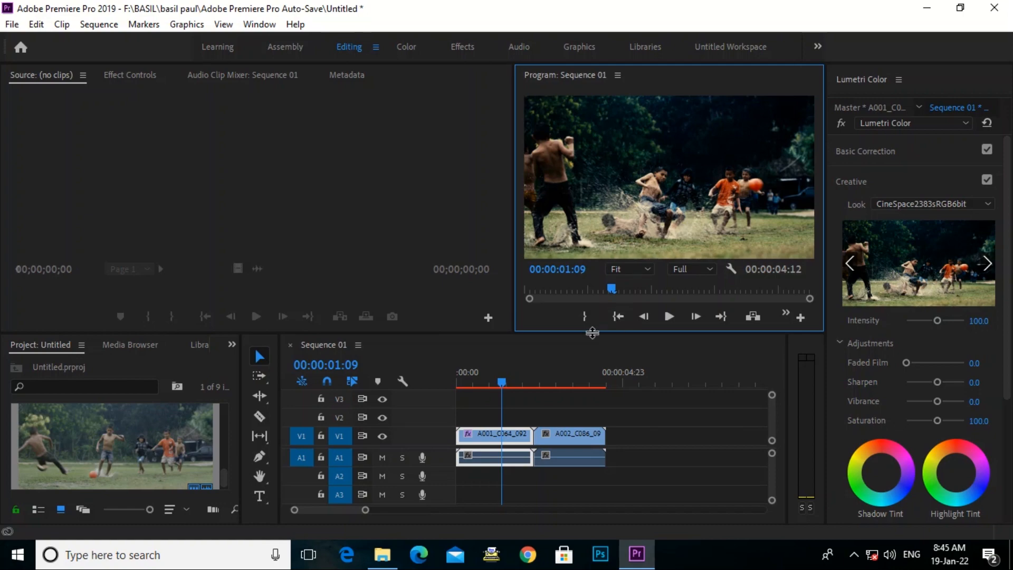
pyautogui.click(530, 402)
pyautogui.hotkey('ctrl', '`')
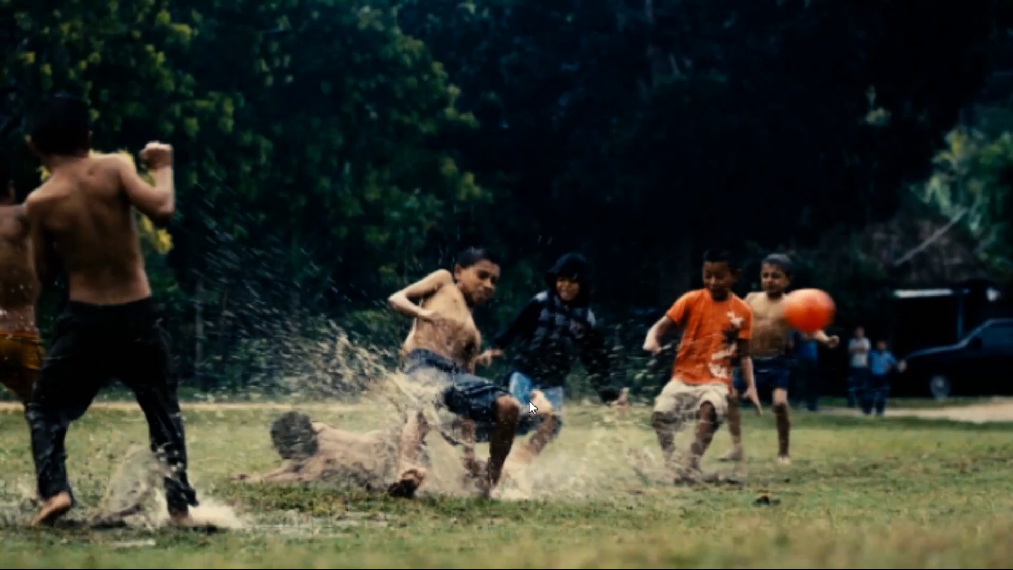
pyautogui.hotkey('ctrl', '`')
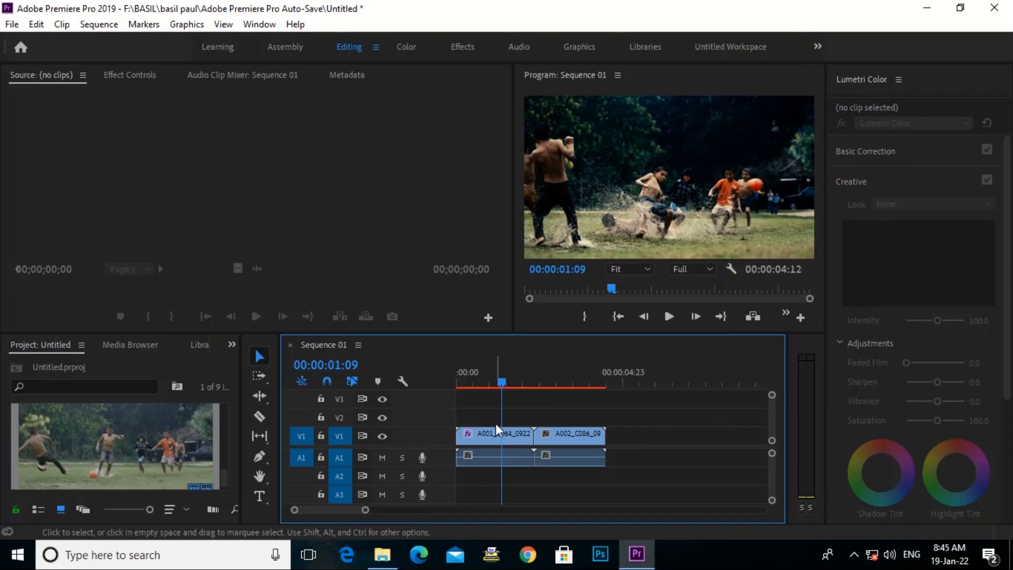
# Step: Undo the look on the first clip and preview the ungraded frame full screen
pyautogui.hotkey('ctrl', 'z')
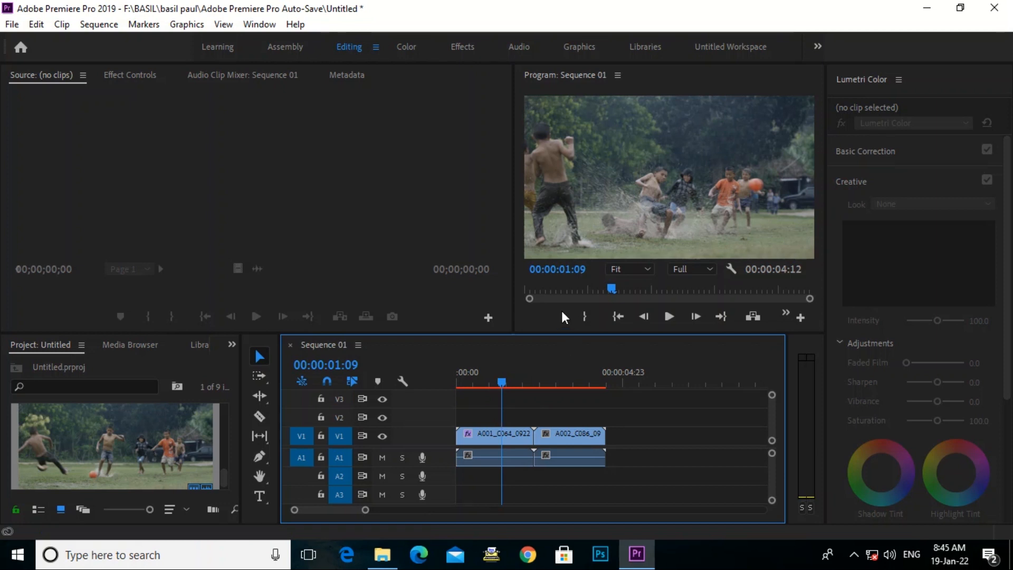
pyautogui.hotkey('ctrl', '`')
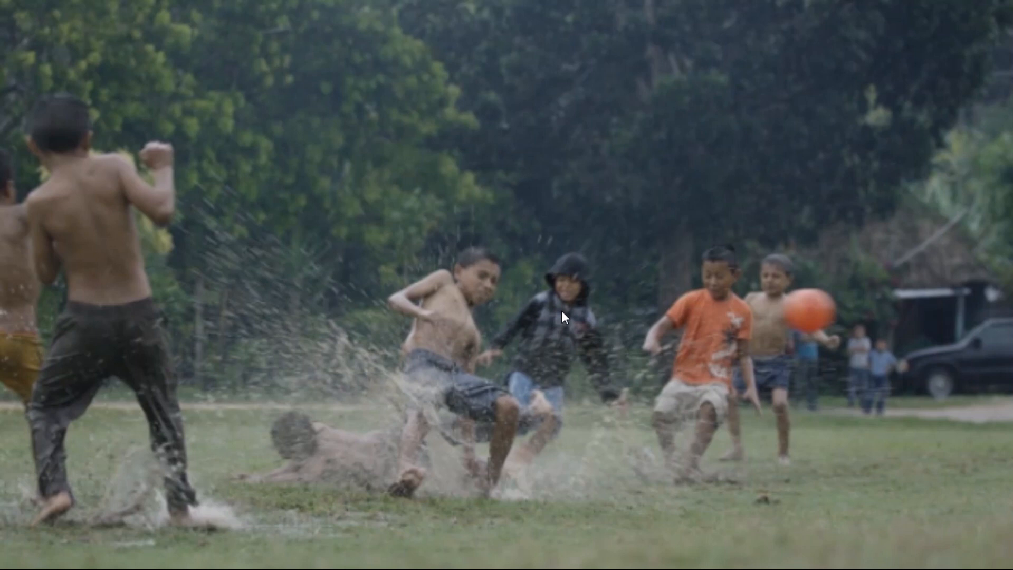
pyautogui.hotkey('ctrl', '`')
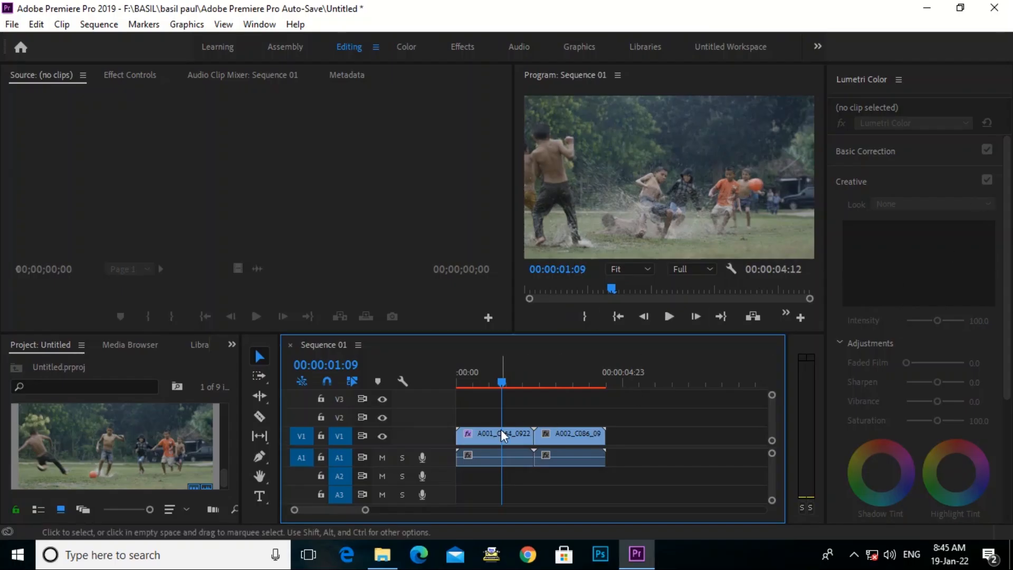
# Step: Try the CineSpace2383sRGB6bit look on the first clip again, viewing it at 00:00:00:14, and undo it
pyautogui.click(491, 453)
pyautogui.click(912, 207)
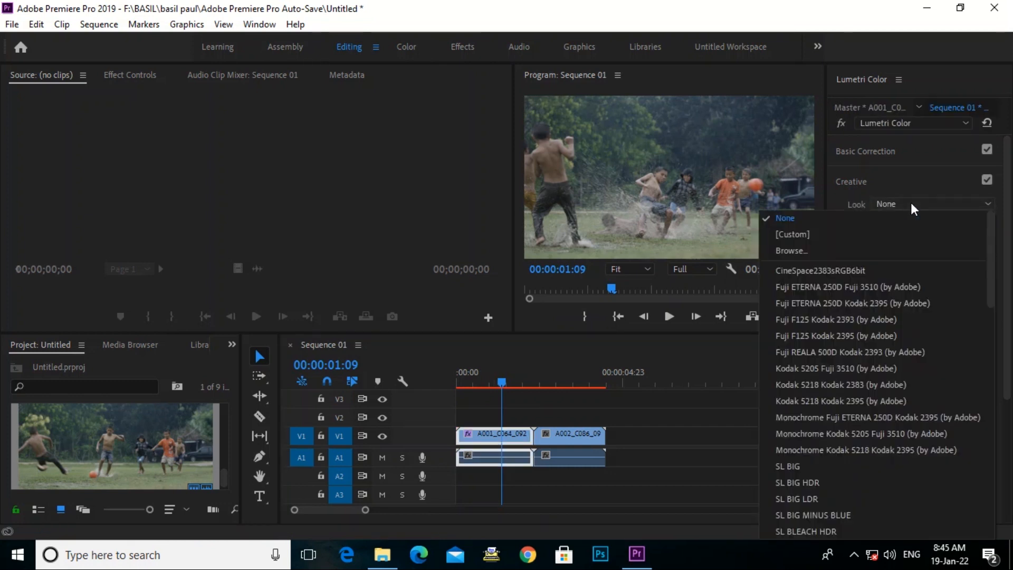
pyautogui.click(813, 273)
pyautogui.moveTo(505, 384); pyautogui.dragTo(476, 405)
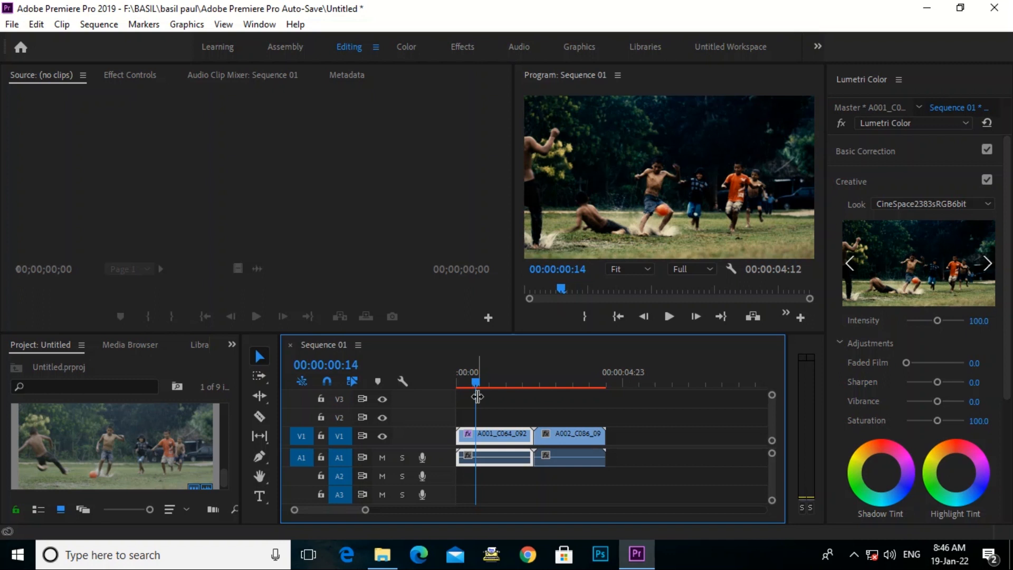
pyautogui.hotkey('ctrl', 'z')
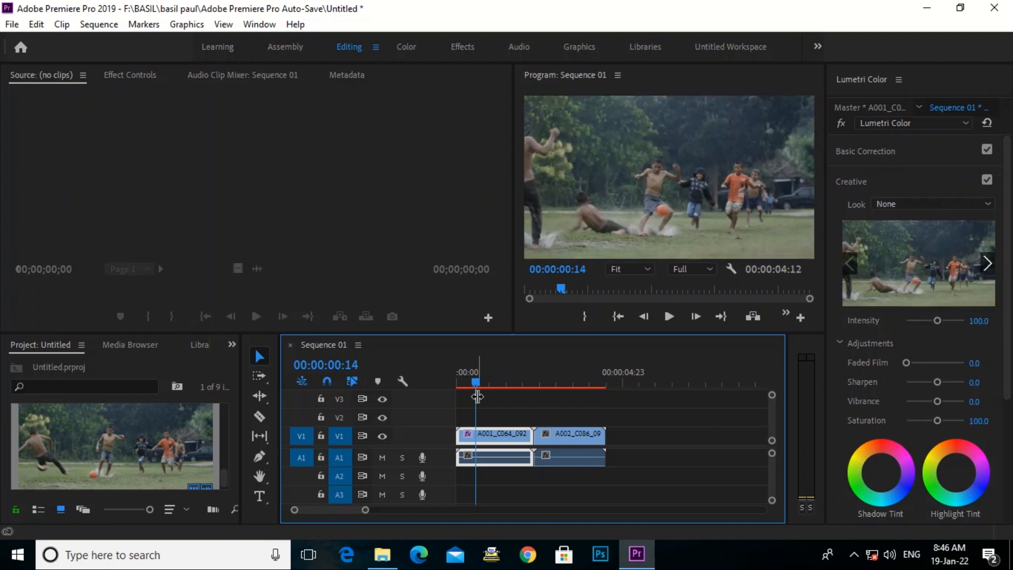
# Step: Create a 640 × 360 adjustment layer at 23.976 fps with square pixels in the project
pyautogui.moveTo(239, 479); pyautogui.dragTo(303, 480)
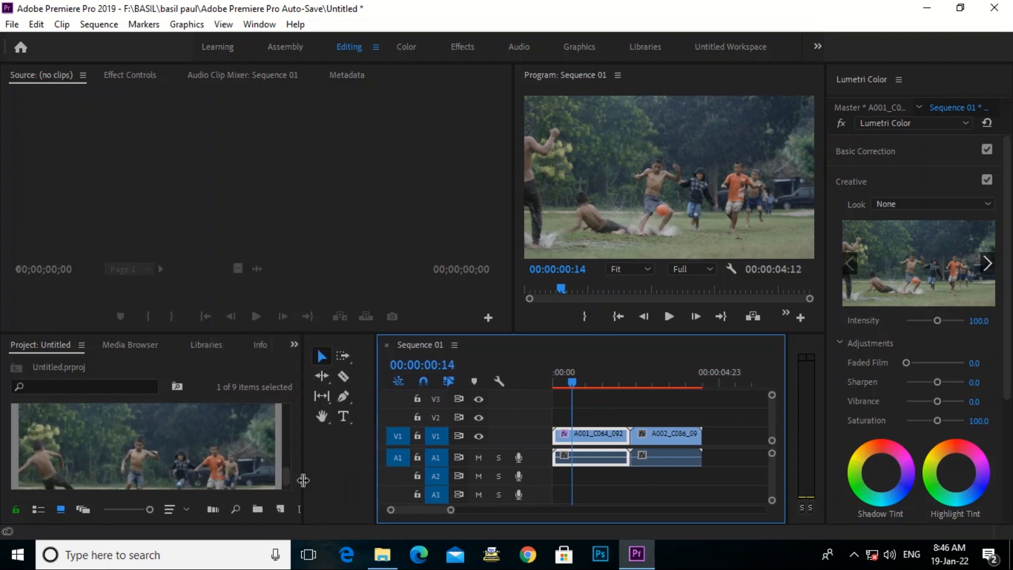
pyautogui.click(280, 508)
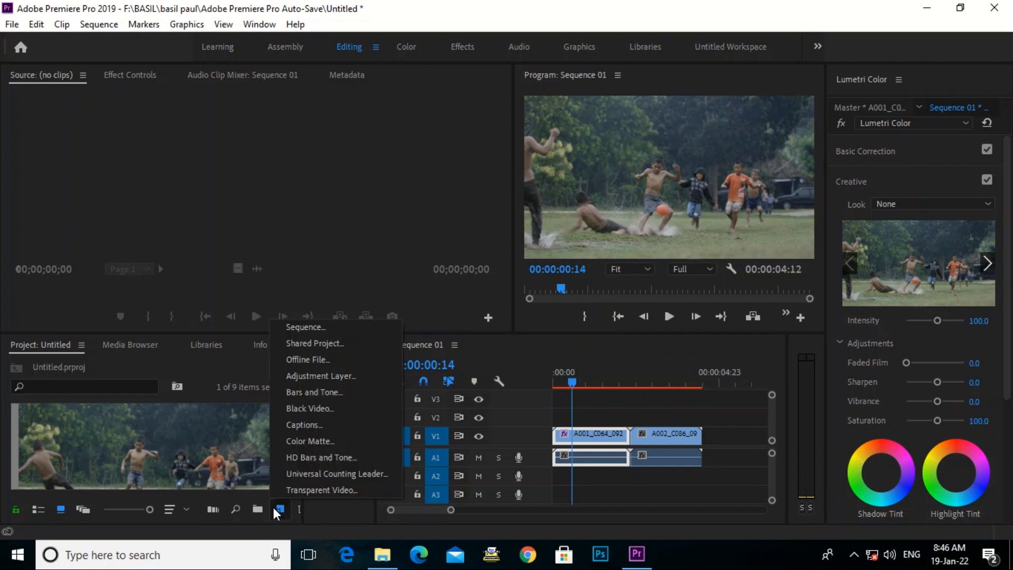
pyautogui.click(337, 383)
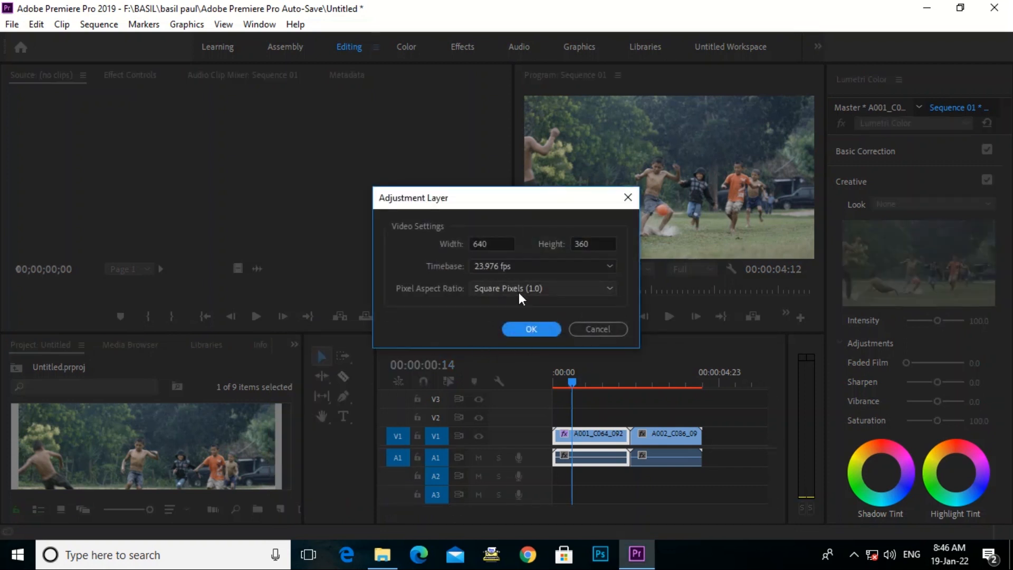
pyautogui.click(526, 327)
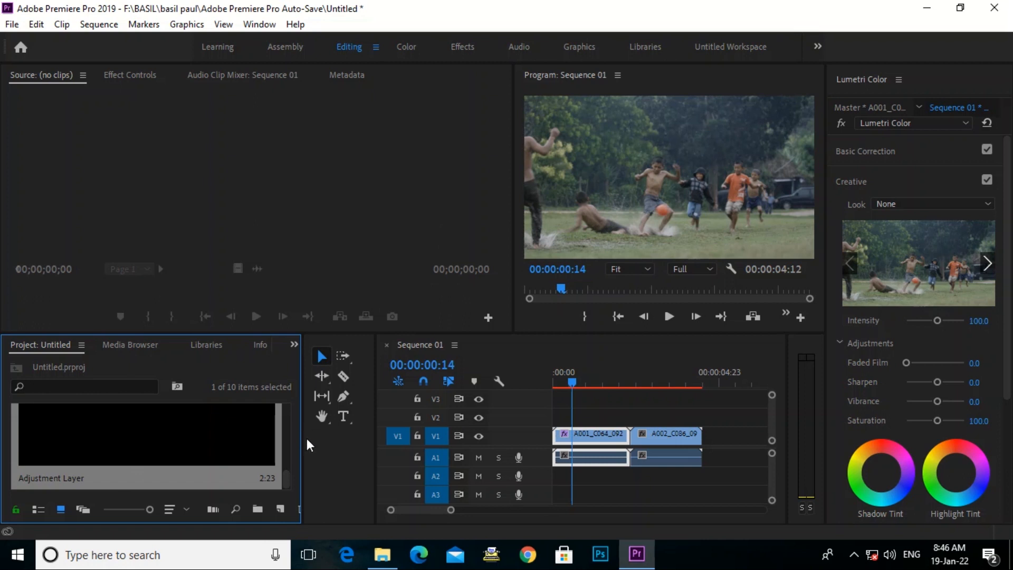
# Step: Widen the timeline area and place the adjustment layer on V2 at the sequence start, above the first clip
pyautogui.moveTo(302, 439); pyautogui.dragTo(177, 439)
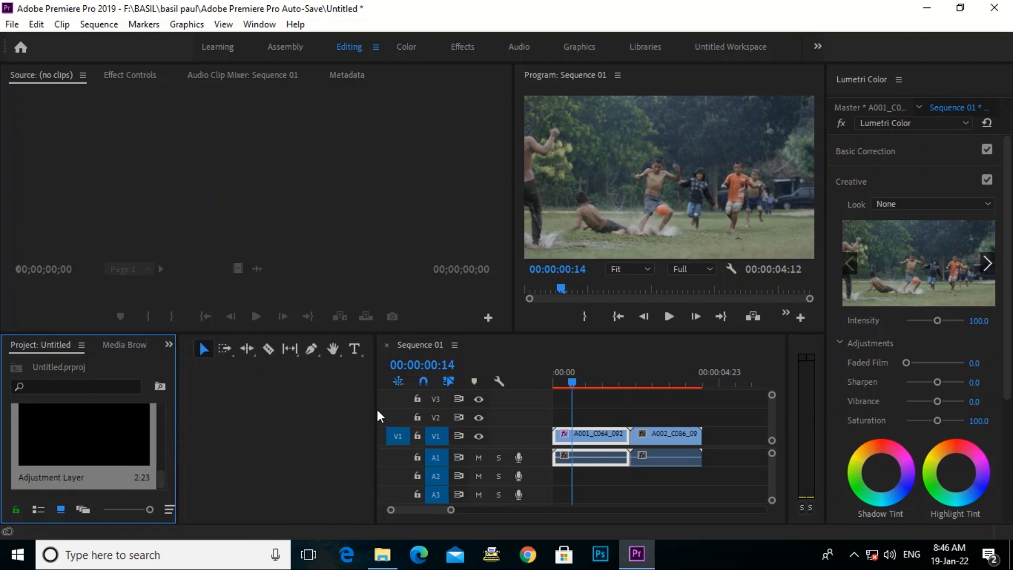
pyautogui.moveTo(373, 412); pyautogui.dragTo(194, 438)
pyautogui.moveTo(46, 457); pyautogui.dragTo(375, 412)
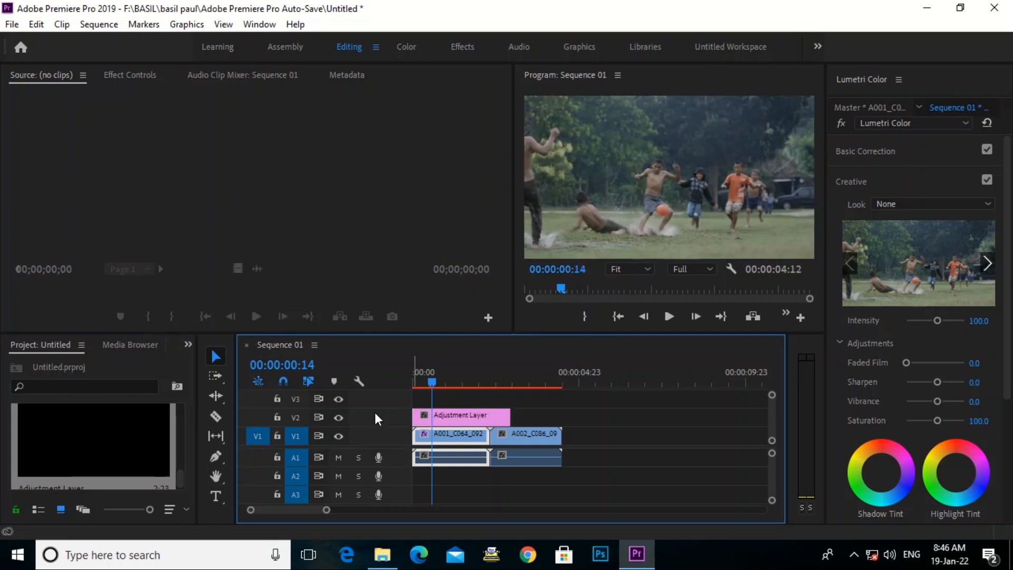
# Step: Trim the end of the adjustment layer on V2 so it covers only about the first four frames
pyautogui.moveTo(510, 415); pyautogui.dragTo(416, 474)
pyautogui.click(413, 388)
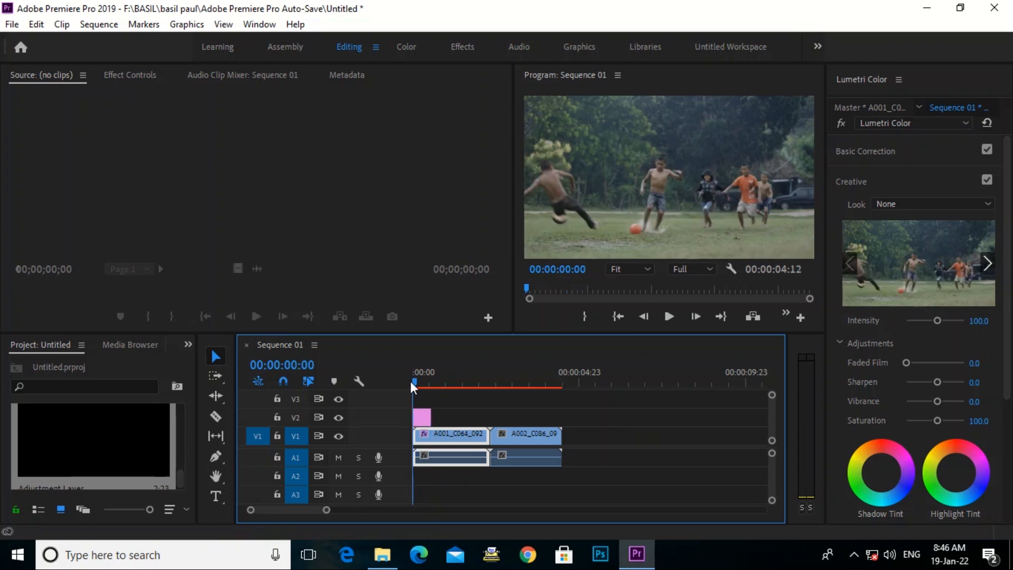
pyautogui.press('=')
pyautogui.press('=')
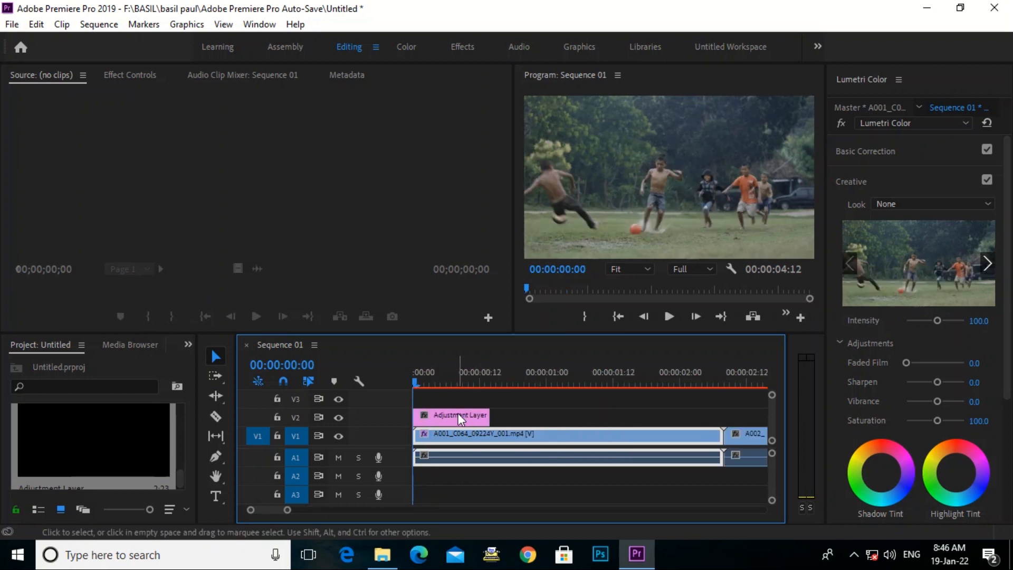
pyautogui.moveTo(488, 417); pyautogui.dragTo(432, 428)
# Step: Apply the CineSpace2383sRGB6bit creative look to the adjustment layer, with the playhead at 00:00:00:02
pyautogui.moveTo(417, 385); pyautogui.dragTo(425, 384)
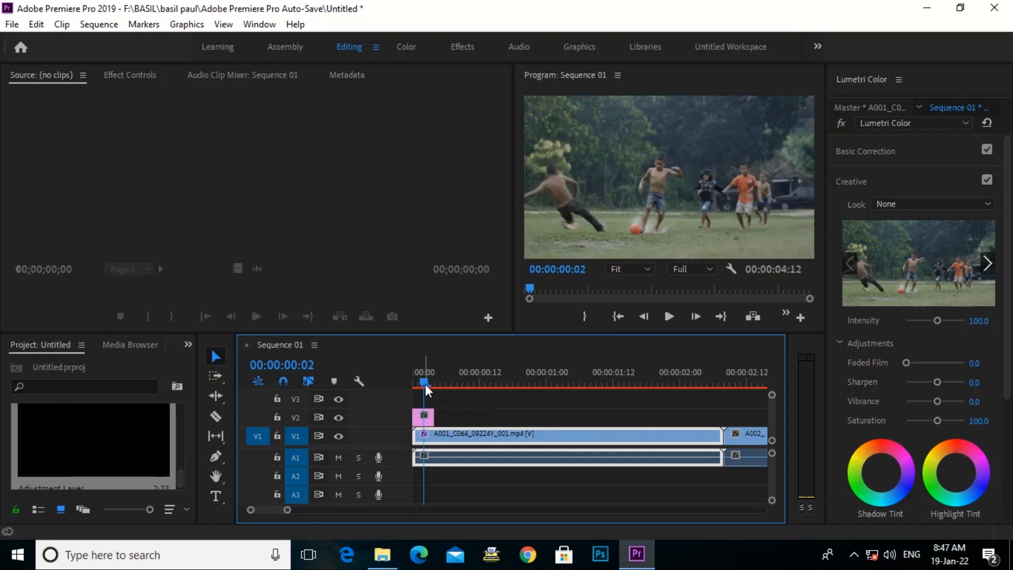
pyautogui.click(427, 416)
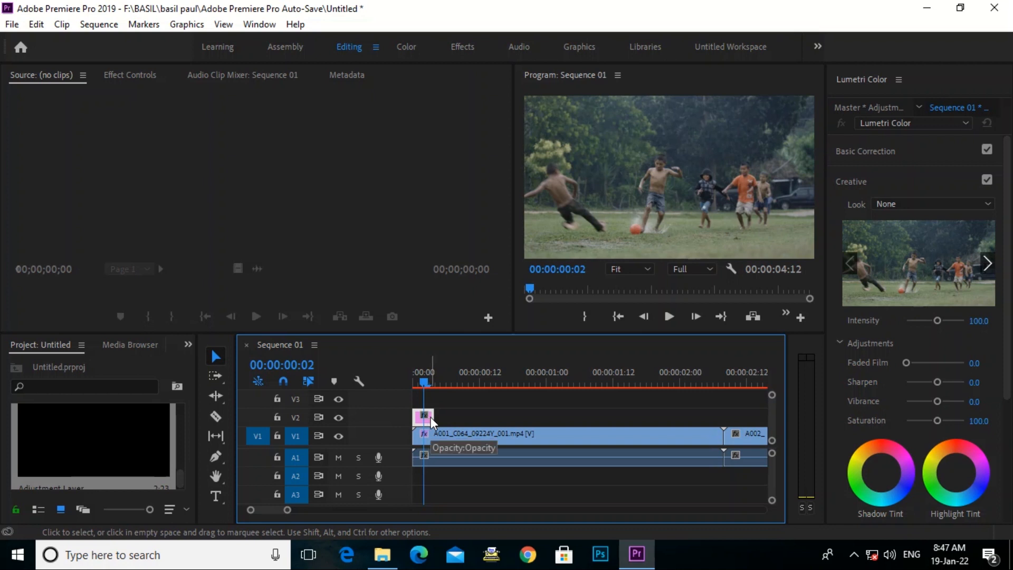
pyautogui.click(442, 441)
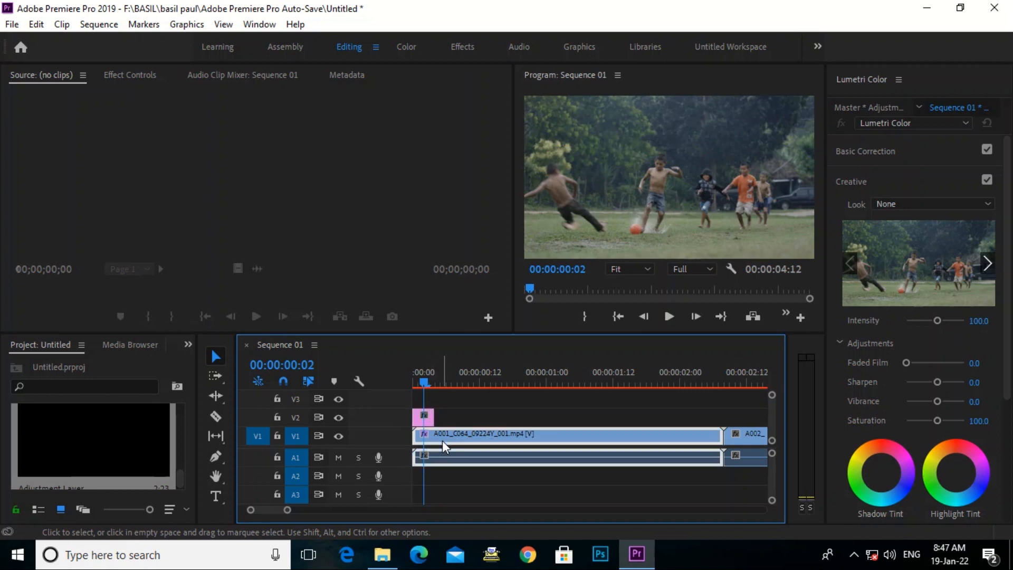
pyautogui.click(422, 417)
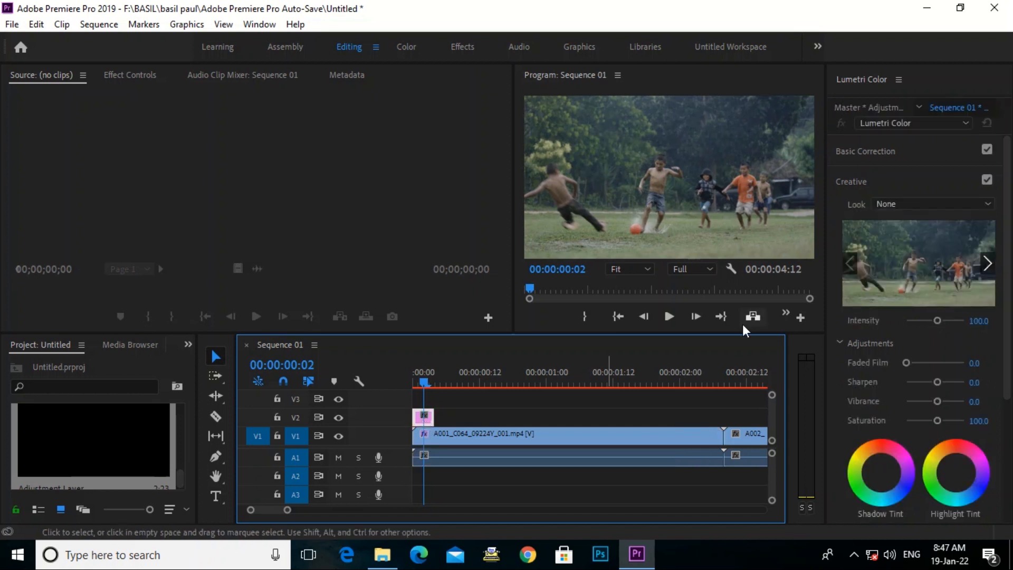
pyautogui.click(916, 201)
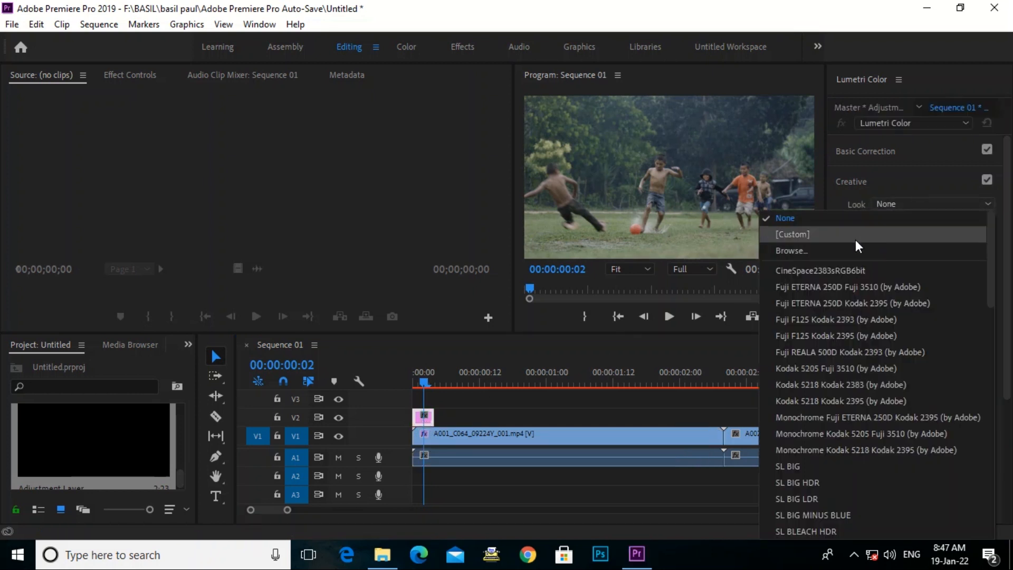
pyautogui.click(805, 270)
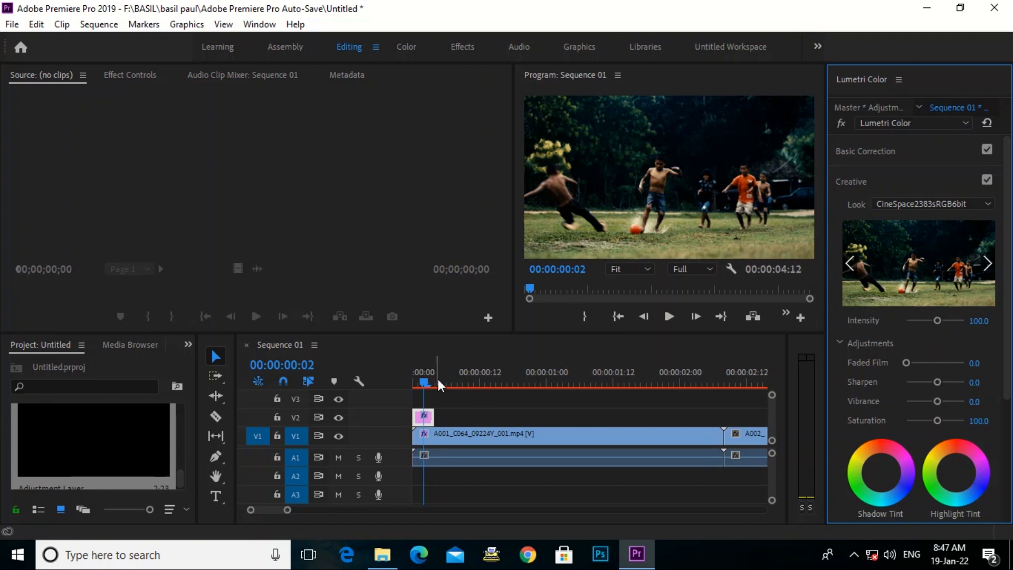
# Step: Extend the adjustment layer to just before 00:00:00:14 and place a second adjustment layer directly after it on V2
pyautogui.moveTo(422, 381); pyautogui.dragTo(483, 416)
pyautogui.moveTo(431, 389); pyautogui.dragTo(491, 417)
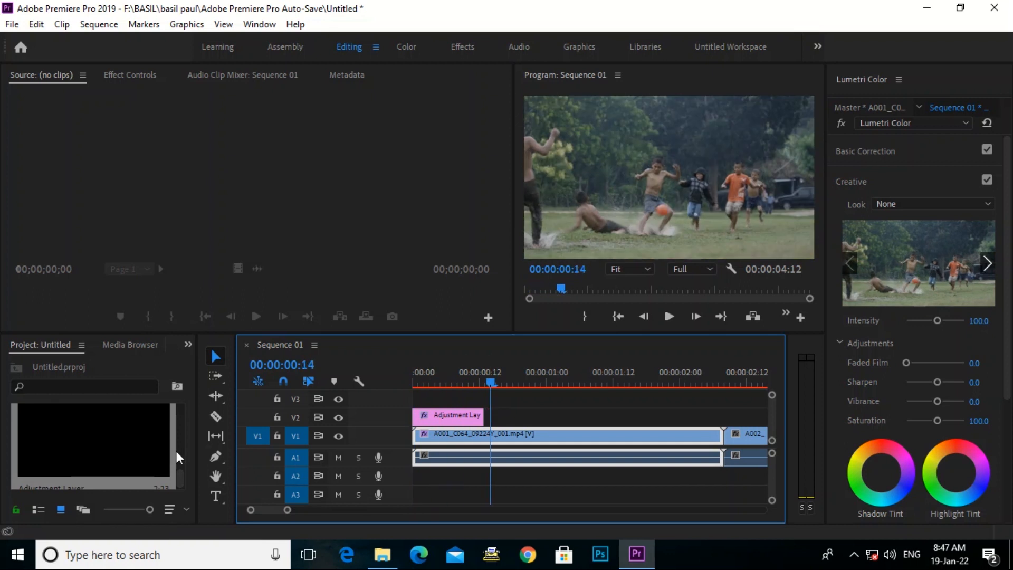
pyautogui.moveTo(106, 457); pyautogui.dragTo(486, 422)
pyautogui.press('-')
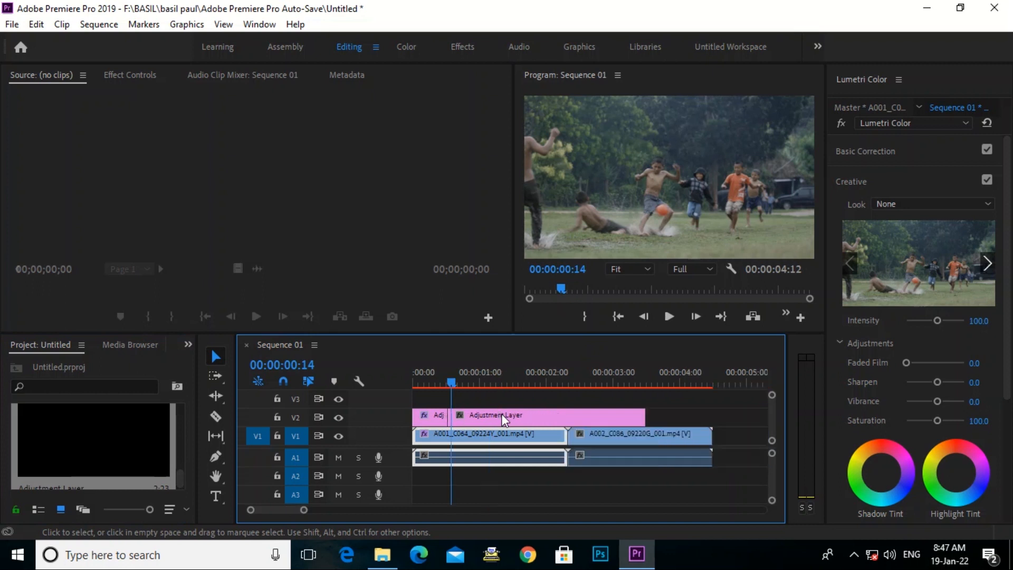
# Step: Trim the second adjustment layer to end just after 00:00:01:00 and apply the CineSpace2383sRGB6bit look to the first clip
pyautogui.moveTo(644, 417); pyautogui.dragTo(485, 437)
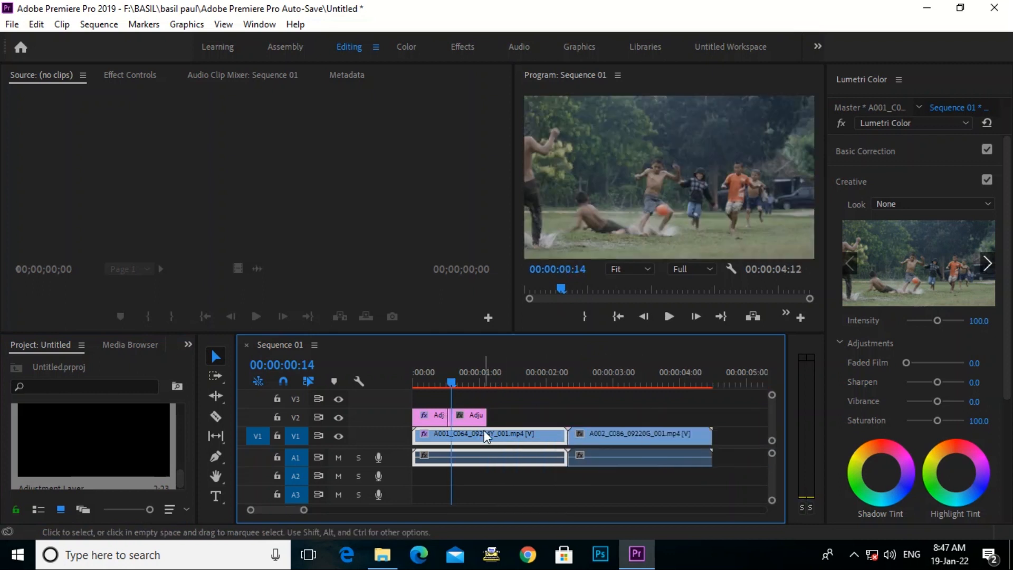
pyautogui.moveTo(453, 384); pyautogui.dragTo(460, 384)
pyautogui.click(897, 205)
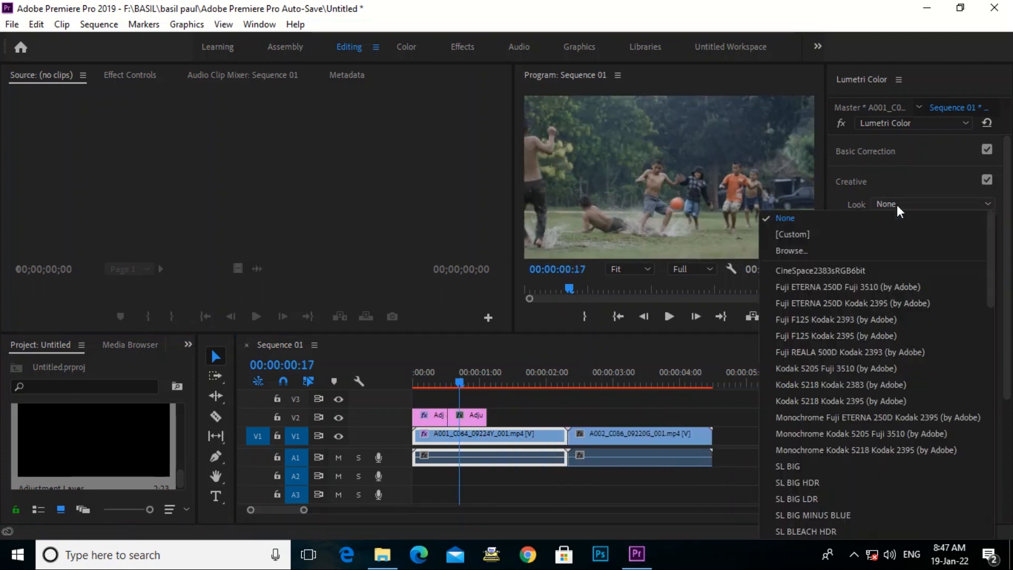
pyautogui.click(812, 270)
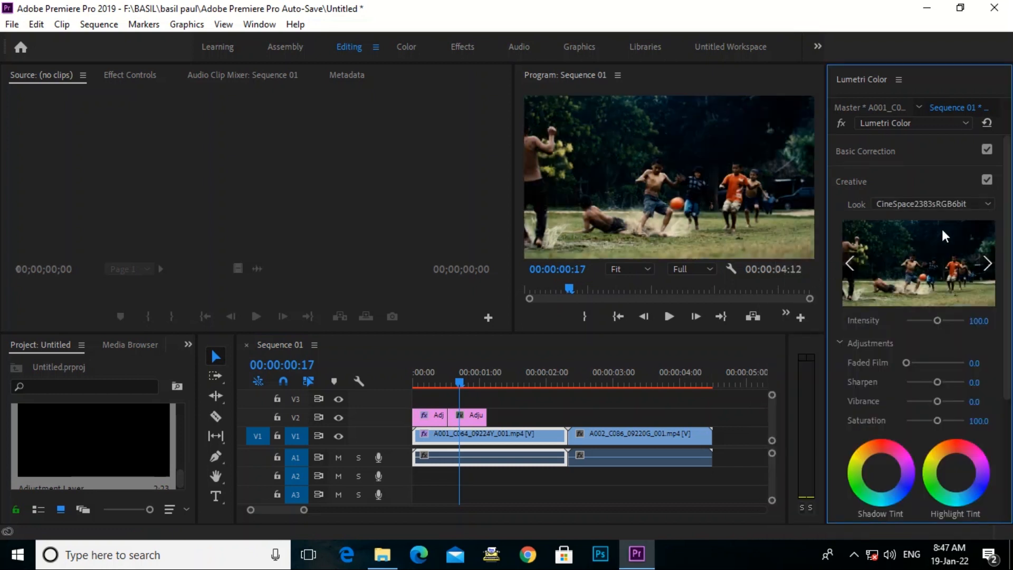
# Step: Browse the creative look previews for the first clip one by one, up to SL GOLD HEAT
pyautogui.click(989, 264)
pyautogui.click(990, 263)
pyautogui.click(989, 264)
pyautogui.click(990, 264)
pyautogui.click(990, 264)
pyautogui.click(989, 264)
pyautogui.click(990, 263)
pyautogui.click(990, 264)
pyautogui.click(990, 264)
pyautogui.click(988, 263)
pyautogui.click(988, 262)
pyautogui.click(988, 263)
pyautogui.click(988, 263)
pyautogui.click(987, 263)
pyautogui.click(988, 263)
pyautogui.click(988, 263)
pyautogui.click(988, 263)
pyautogui.click(987, 262)
pyautogui.click(987, 263)
pyautogui.click(987, 262)
pyautogui.click(987, 262)
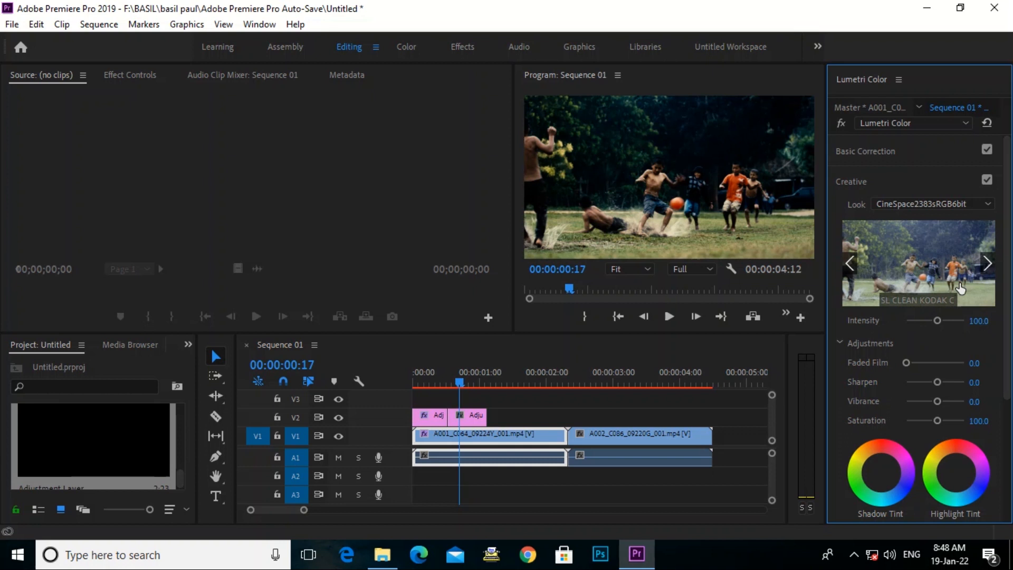
pyautogui.click(990, 261)
pyautogui.click(990, 262)
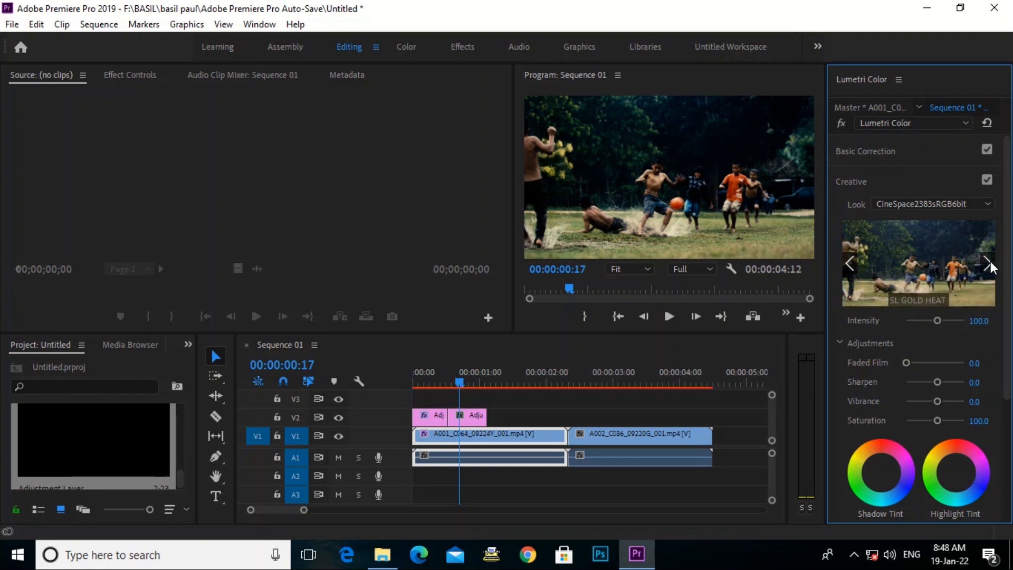
# Step: Apply the Fuji ETERNA 250D Fuji 3510 (by Adobe) creative look to the first clip
pyautogui.click(963, 204)
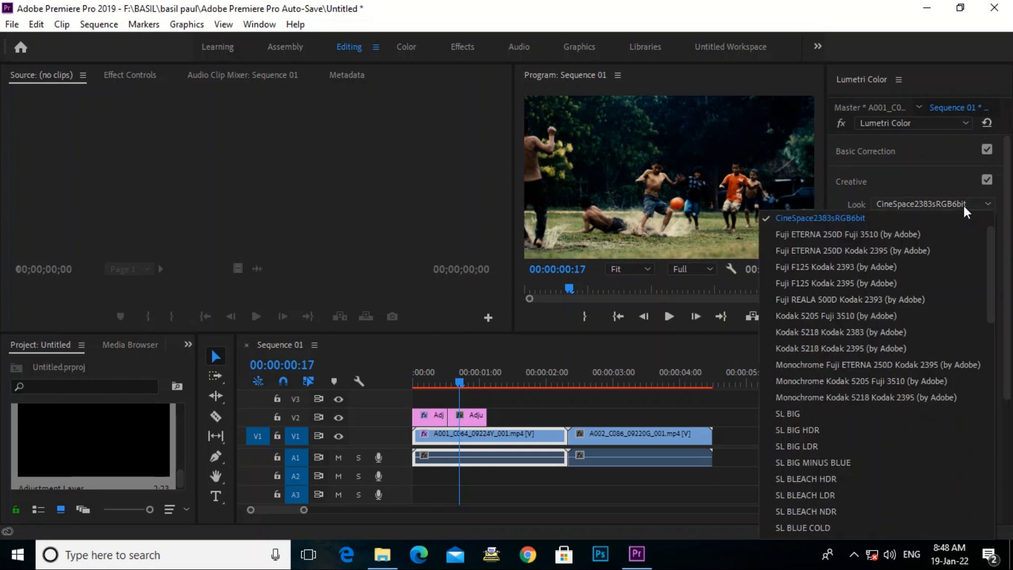
pyautogui.click(846, 234)
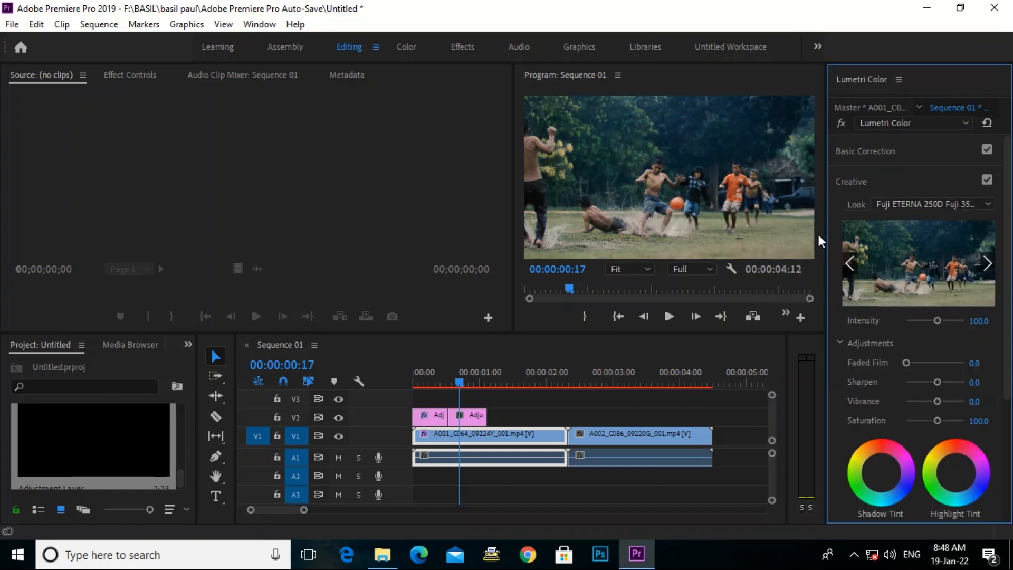
# Step: Try the Fuji F125 Kodak 2393 (by Adobe) look on the first clip and undo it
pyautogui.click(987, 260)
pyautogui.click(986, 261)
pyautogui.click(987, 261)
pyautogui.click(987, 261)
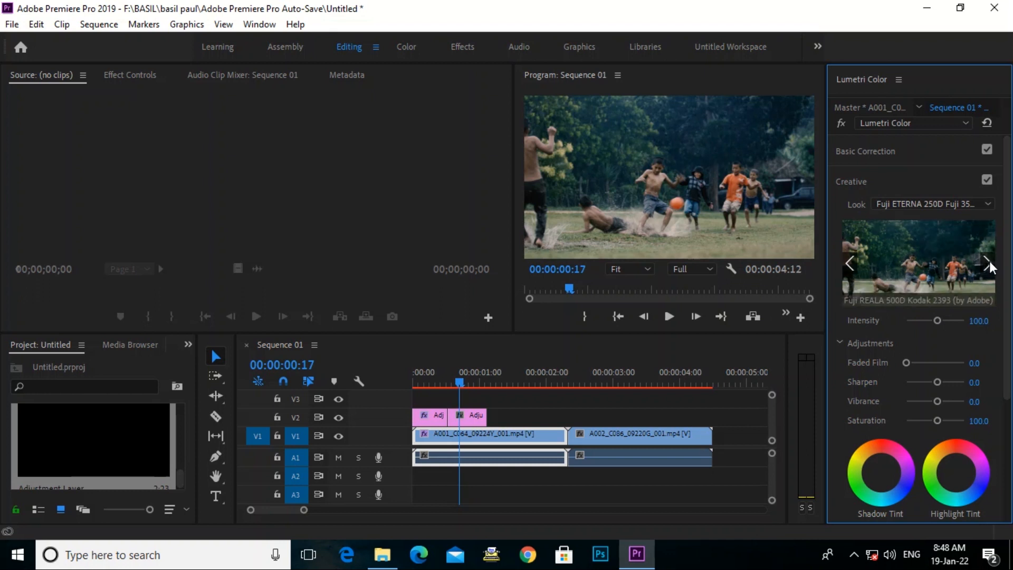
pyautogui.click(849, 264)
pyautogui.click(848, 264)
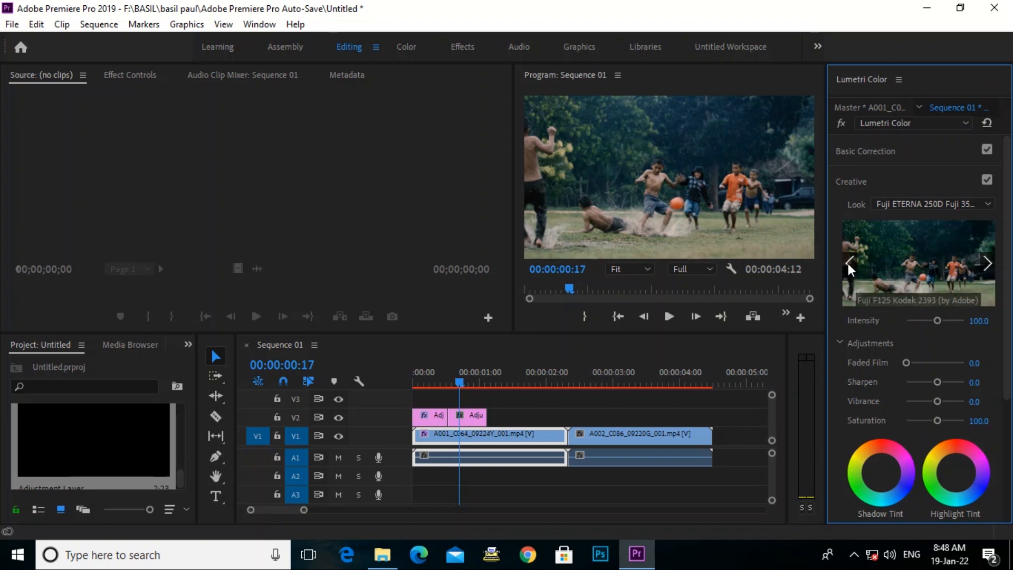
pyautogui.click(924, 269)
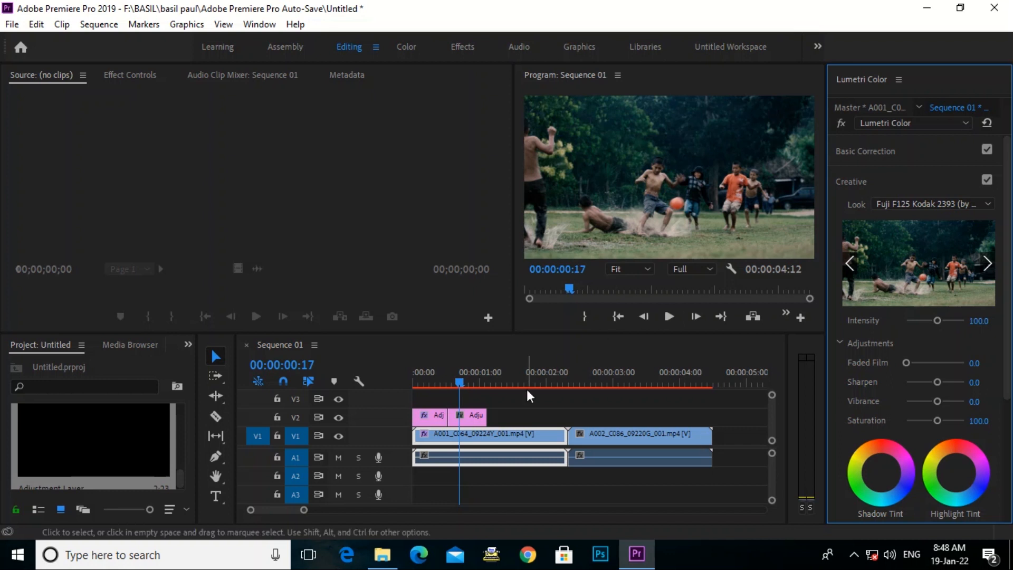
pyautogui.hotkey('ctrl', 'z')
# Step: Apply the Fuji ETERNA 250D Fuji 3510 (by Adobe) creative look to the second adjustment layer on V2
pyautogui.click(474, 418)
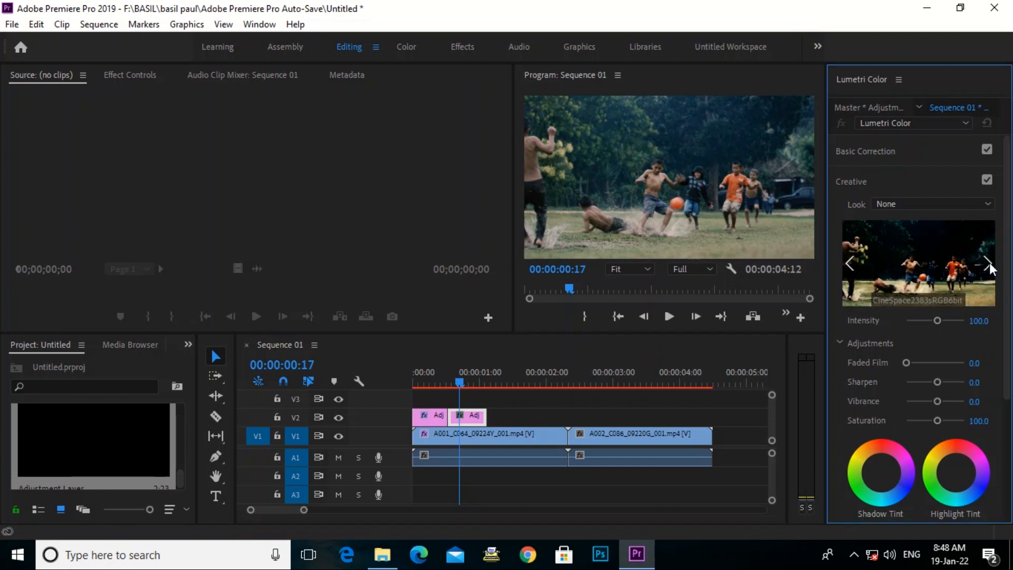
pyautogui.click(934, 204)
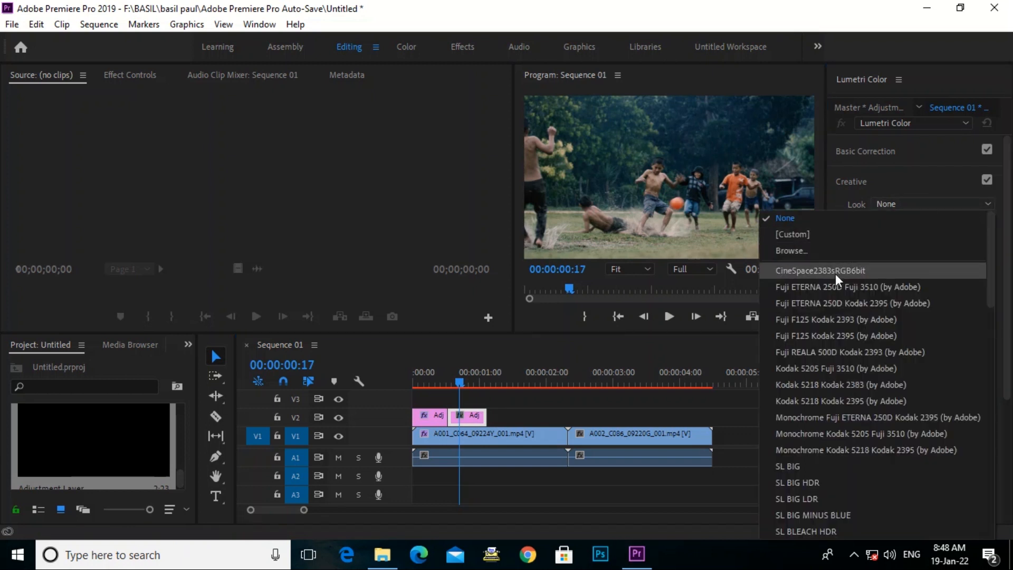
pyautogui.click(828, 286)
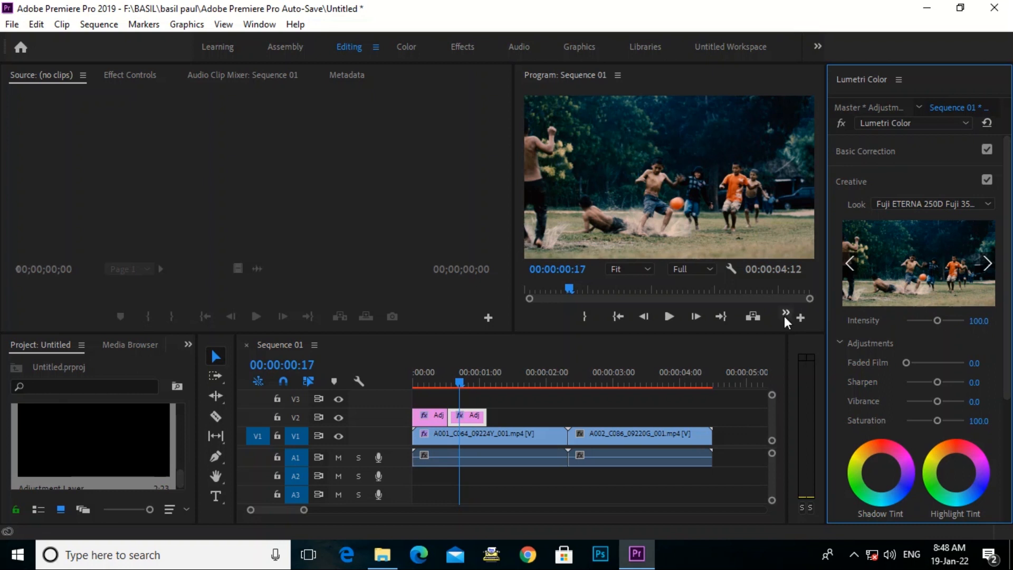
# Step: Toggle the visibility of track V2 repeatedly to compare the frame with and without the adjustment layer's look
pyautogui.click(338, 418)
pyautogui.click(339, 417)
pyautogui.click(338, 417)
pyautogui.click(337, 418)
pyautogui.click(338, 418)
pyautogui.click(338, 417)
pyautogui.click(338, 418)
pyautogui.click(338, 418)
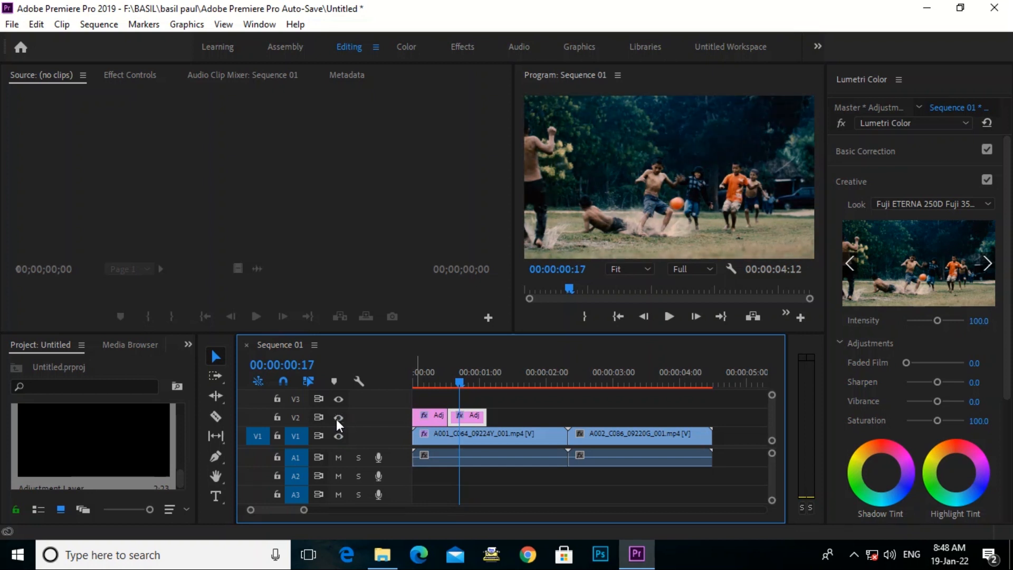
# Step: Hide track V2 and play the sequence from the start in full screen to examine the footage without adjustment layers
pyautogui.click(338, 418)
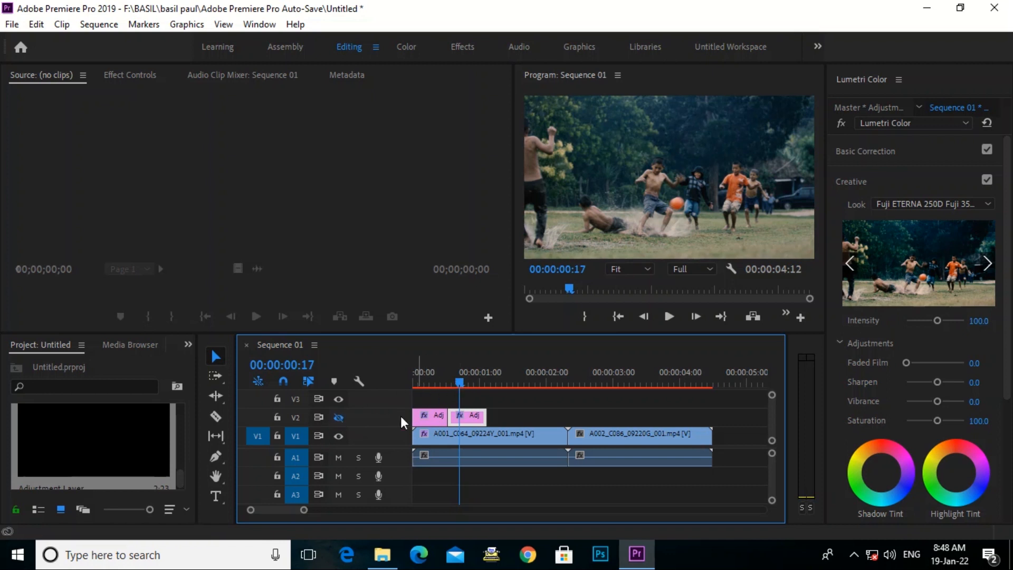
pyautogui.click(417, 389)
pyautogui.moveTo(416, 390); pyautogui.dragTo(369, 399)
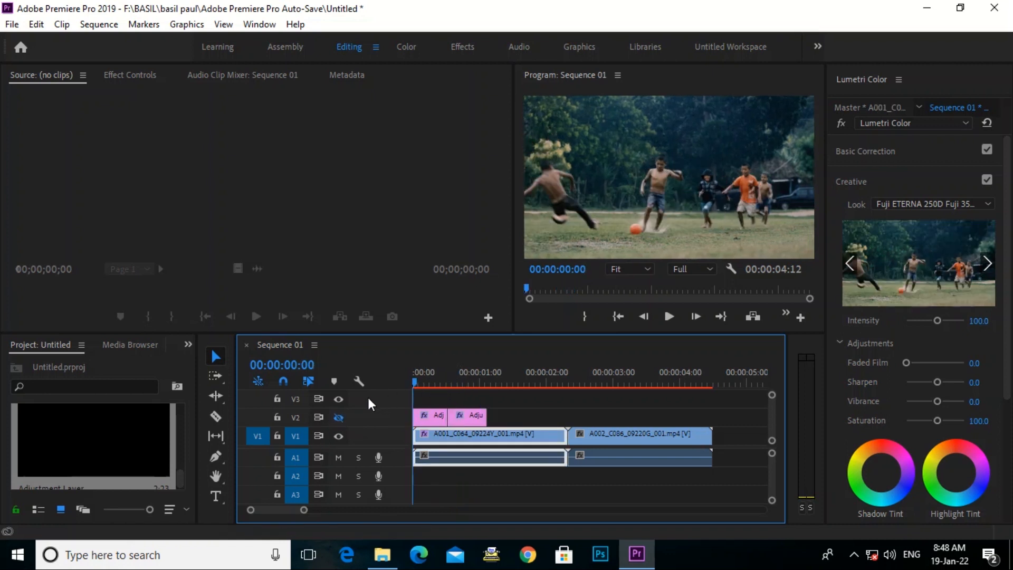
pyautogui.hotkey('ctrl', '`')
pyautogui.press('space')
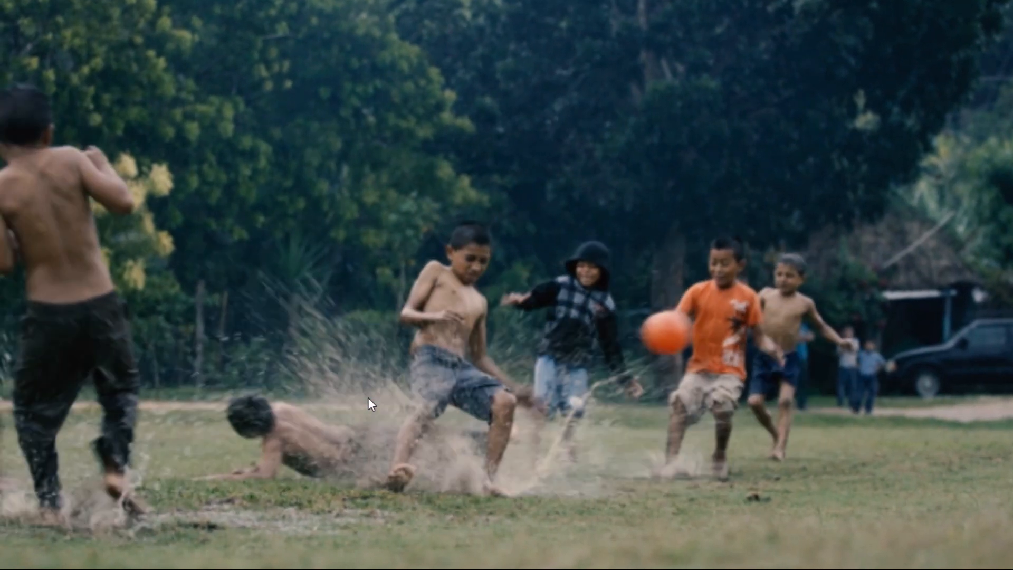
pyautogui.hotkey('ctrl', '`')
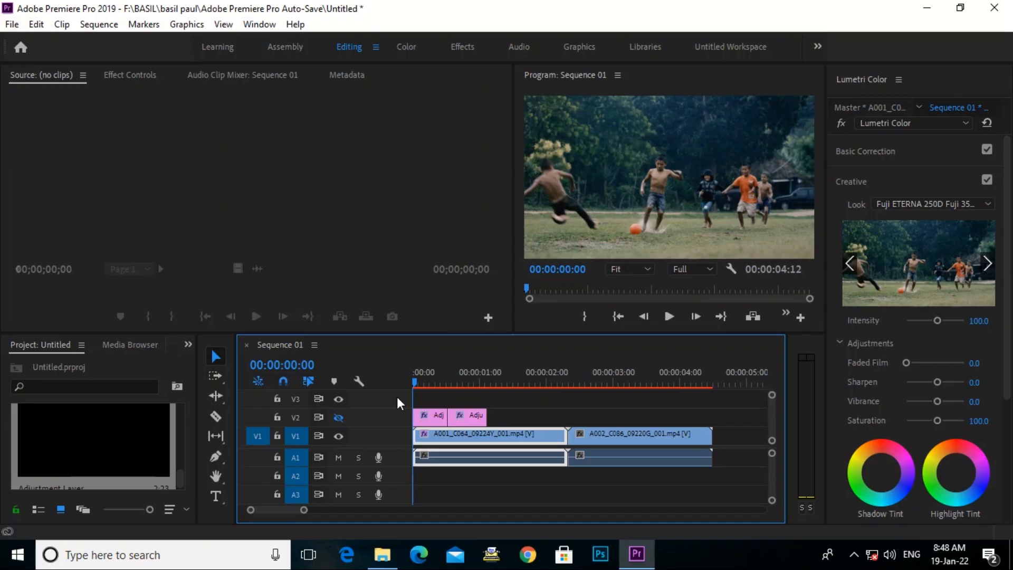
# Step: Show track V2 again and preview the sequence in full screen with the adjustment layers active
pyautogui.click(338, 418)
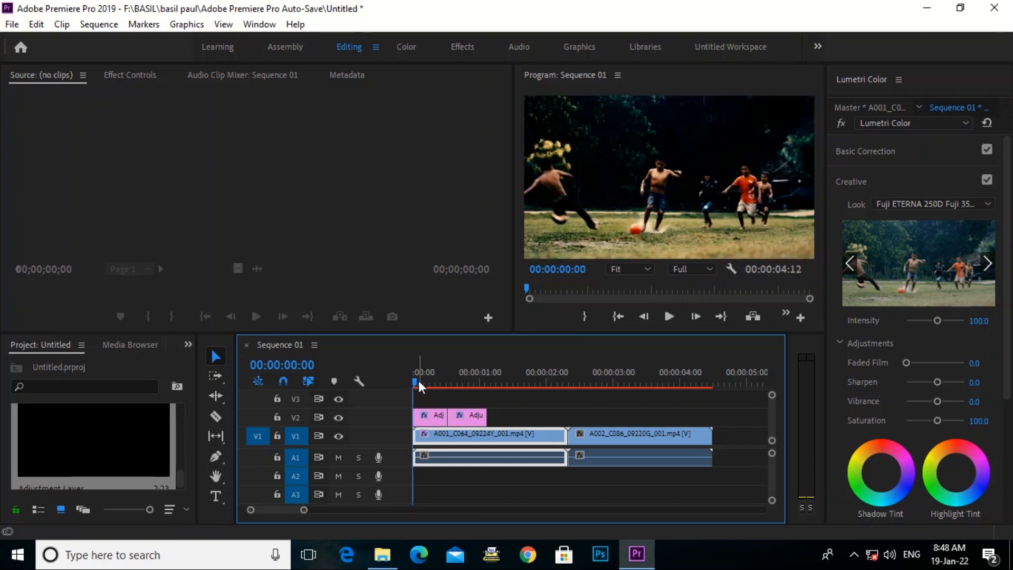
pyautogui.hotkey('ctrl', '`')
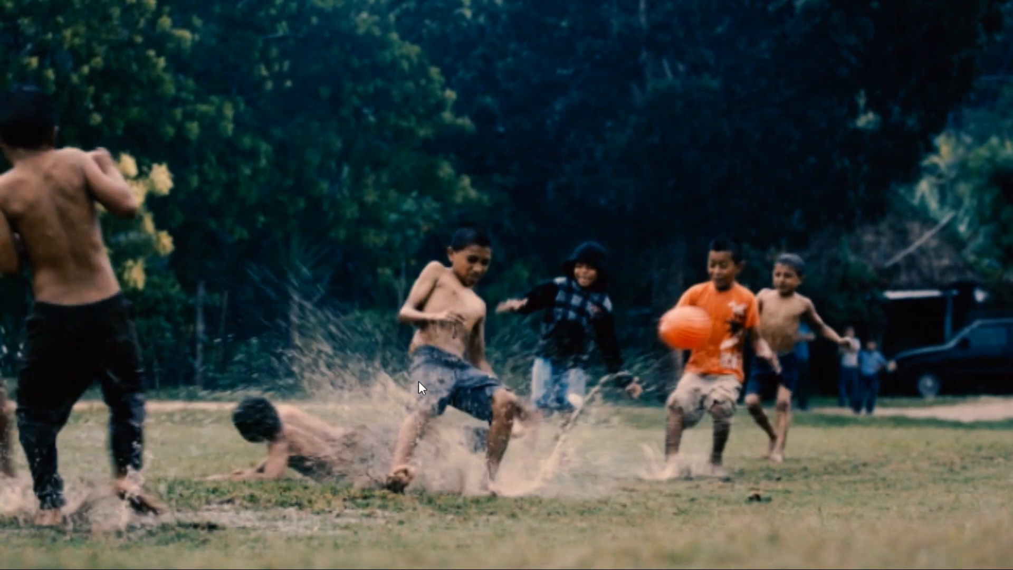
pyautogui.hotkey('ctrl', '`')
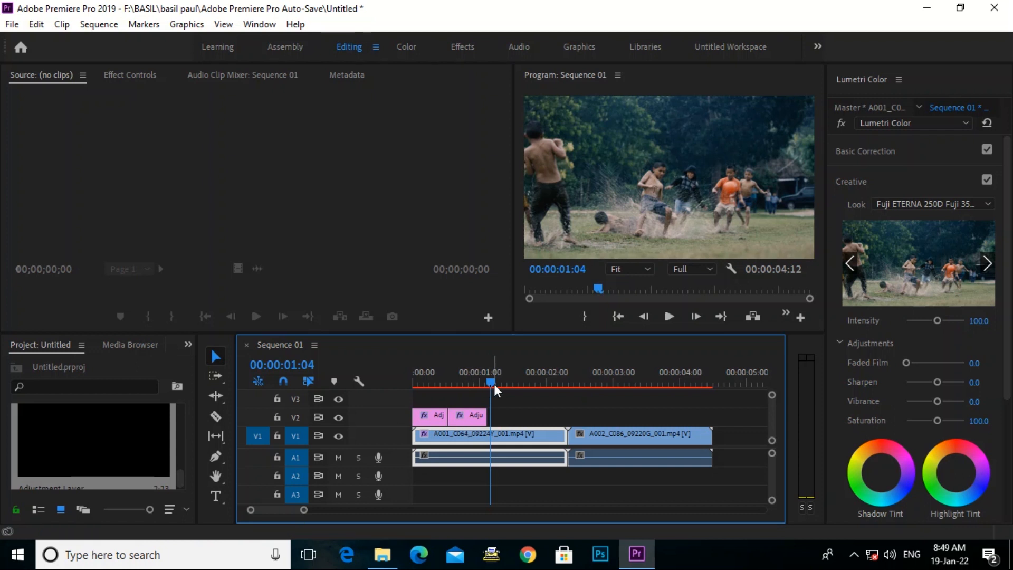
# Step: Extend the second adjustment layer close to the end of the first clip and set its look intensity to 136.7
pyautogui.moveTo(481, 416); pyautogui.dragTo(554, 425)
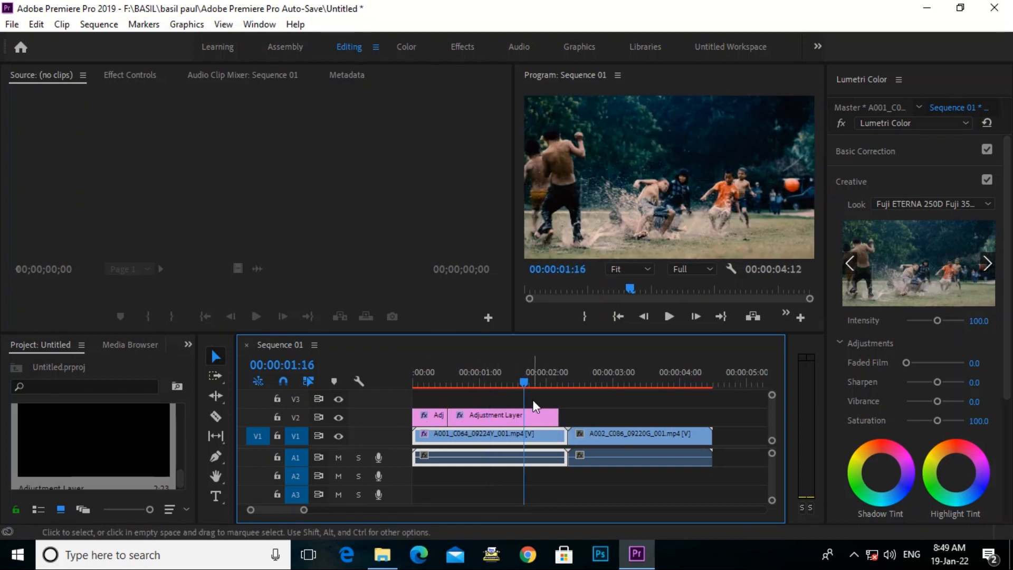
pyautogui.click(495, 420)
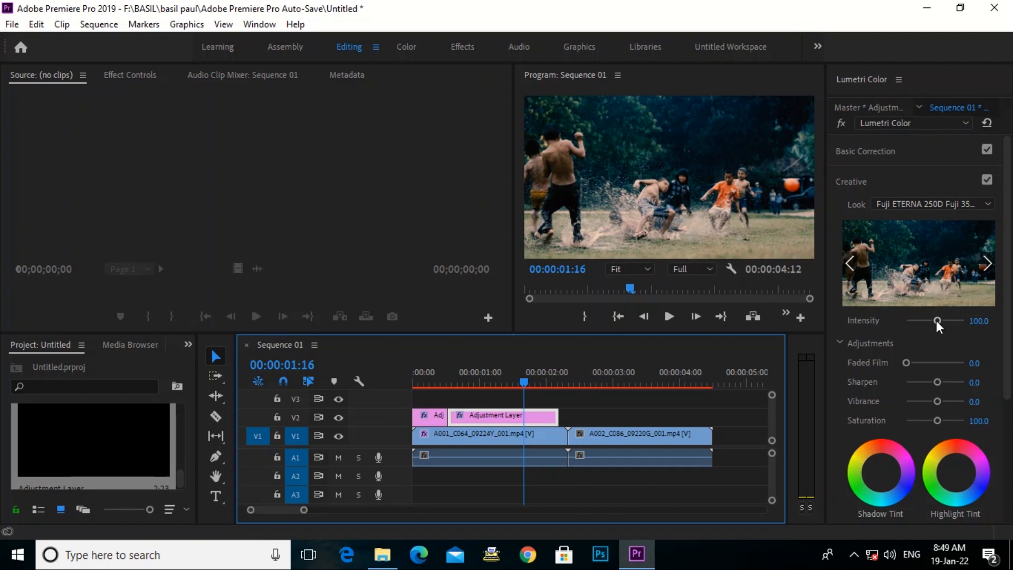
pyautogui.moveTo(936, 321)
pyautogui.mouseDown()
pyautogui.moveTo(949, 324)
pyautogui.moveTo(900, 332)
pyautogui.moveTo(944, 326)
pyautogui.mouseUp()
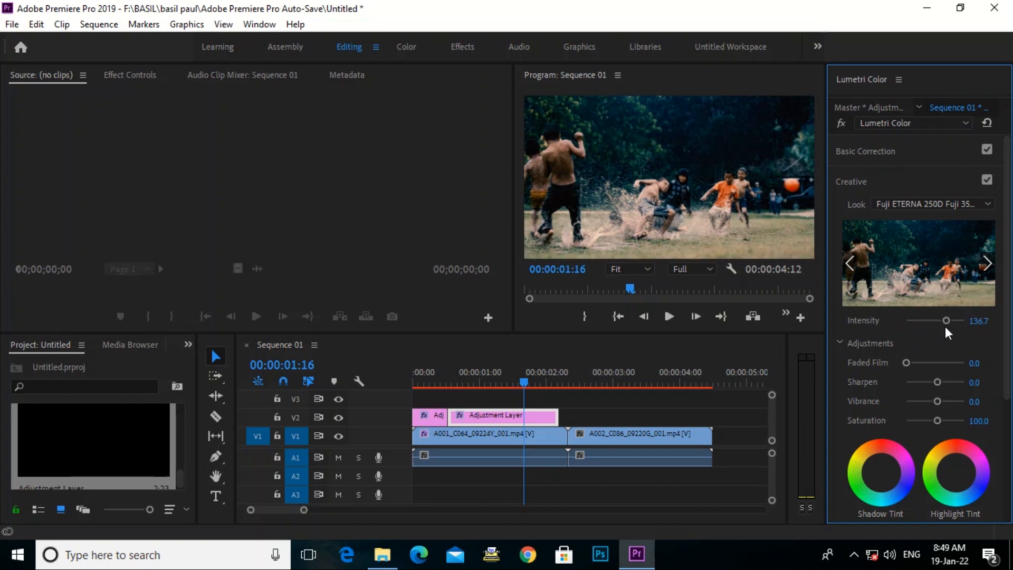
pyautogui.hotkey('ctrl', '`')
pyautogui.hotkey('ctrl', '`')
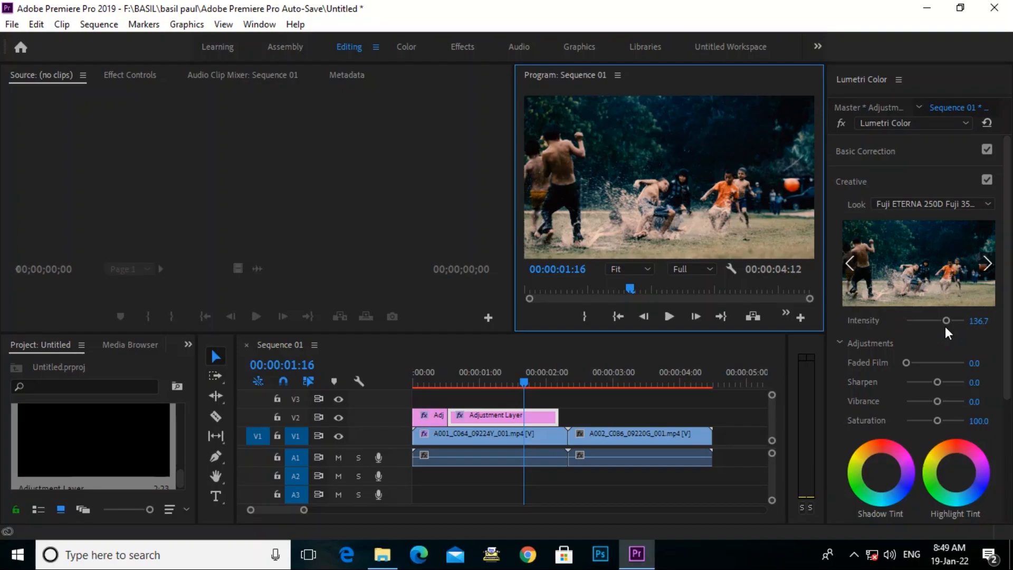
# Step: Set Faded Film to 20.3 and Sharpen to 87.3 in the first clip's creative adjustments
pyautogui.click(504, 379)
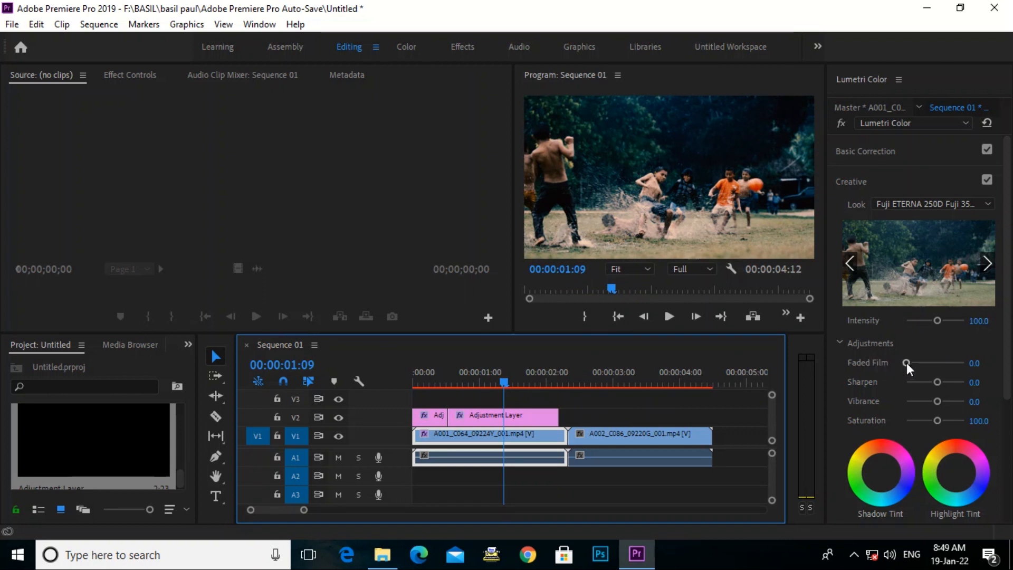
pyautogui.moveTo(906, 361)
pyautogui.mouseDown()
pyautogui.moveTo(963, 353)
pyautogui.moveTo(895, 367)
pyautogui.moveTo(952, 359)
pyautogui.moveTo(917, 367)
pyautogui.mouseUp()
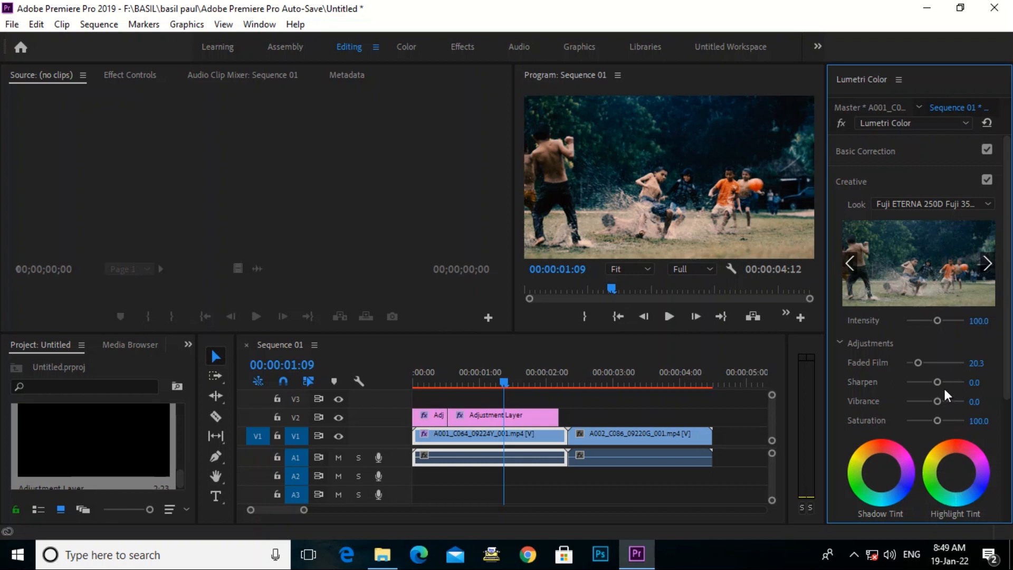
pyautogui.moveTo(937, 382); pyautogui.dragTo(942, 403)
pyautogui.moveTo(504, 382); pyautogui.dragTo(442, 385)
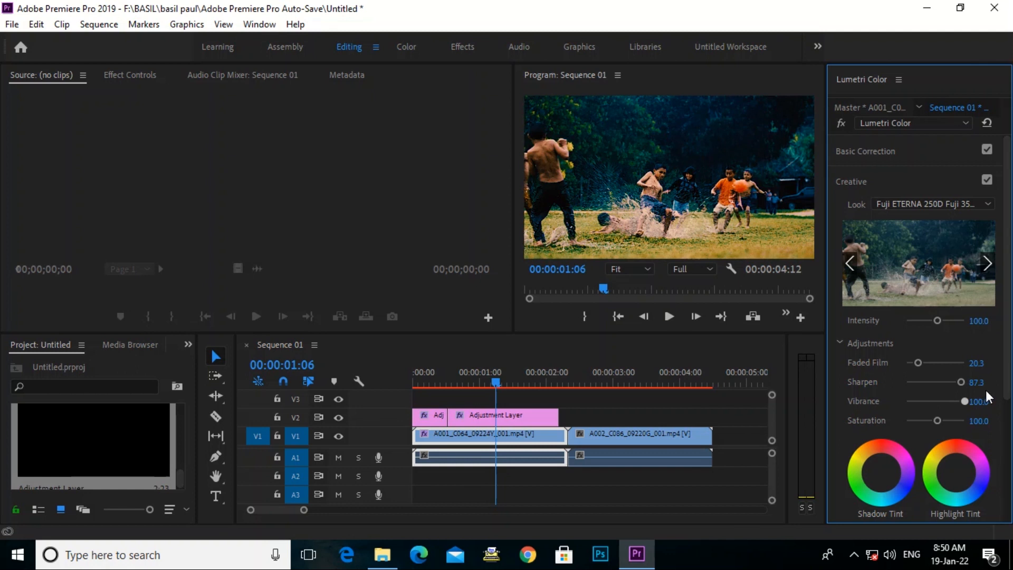
# Step: Set the first clip's Vibrance to 64.6 and its Saturation to 157.0
pyautogui.moveTo(964, 401)
pyautogui.mouseDown()
pyautogui.moveTo(873, 409)
pyautogui.moveTo(950, 400)
pyautogui.moveTo(848, 425)
pyautogui.moveTo(913, 427)
pyautogui.moveTo(964, 412)
pyautogui.mouseUp()
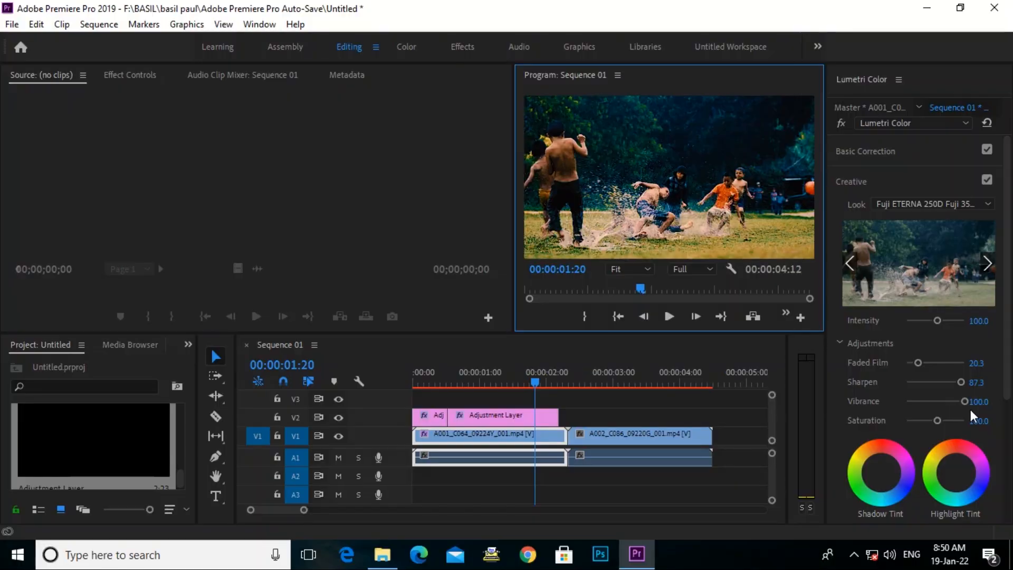
pyautogui.moveTo(963, 400)
pyautogui.mouseDown()
pyautogui.moveTo(926, 409)
pyautogui.moveTo(951, 406)
pyautogui.mouseUp()
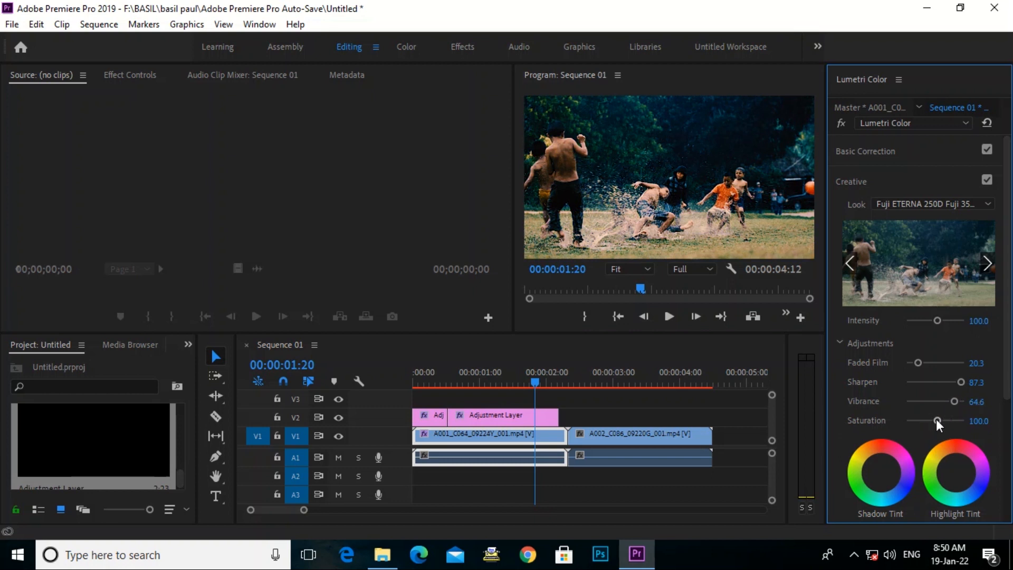
pyautogui.moveTo(960, 421)
pyautogui.mouseDown()
pyautogui.moveTo(895, 431)
pyautogui.moveTo(950, 418)
pyautogui.mouseUp()
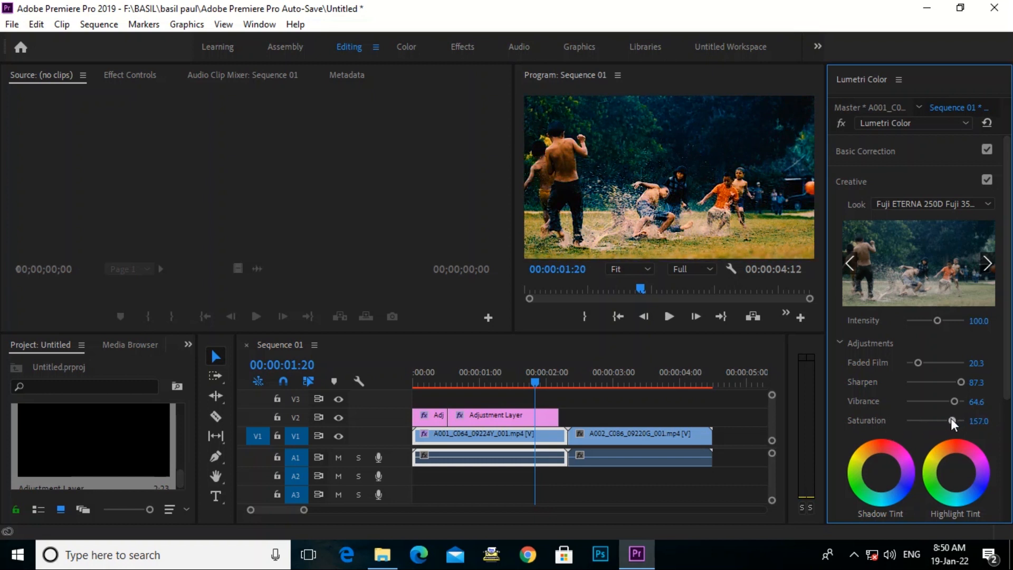
# Step: Switch track V2 off and on at 00:00:01:20 to compare the graded frame with and without the adjustment layer
pyautogui.click(338, 417)
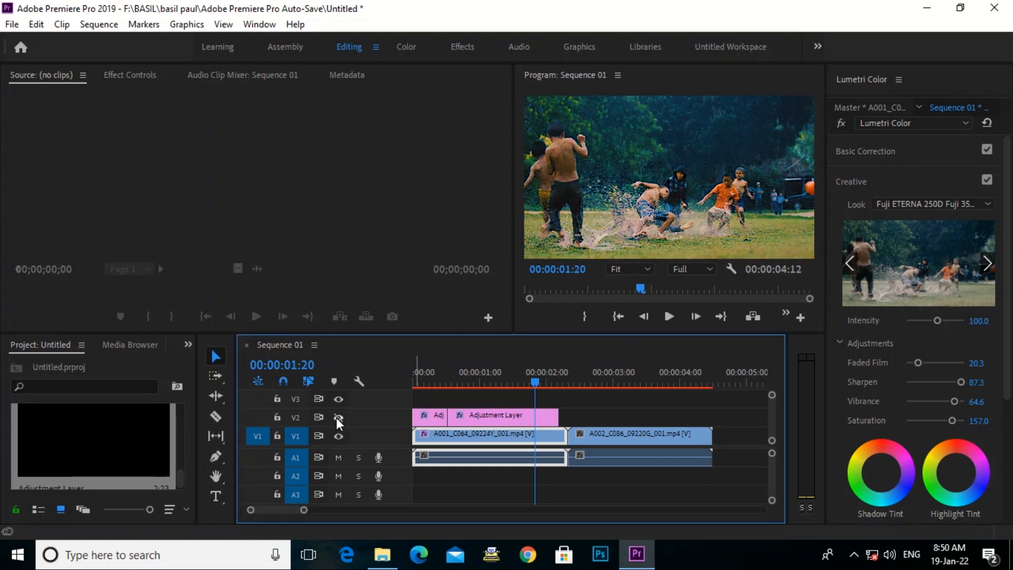
pyautogui.click(336, 417)
pyautogui.click(337, 417)
pyautogui.click(337, 417)
pyautogui.click(336, 417)
pyautogui.click(336, 417)
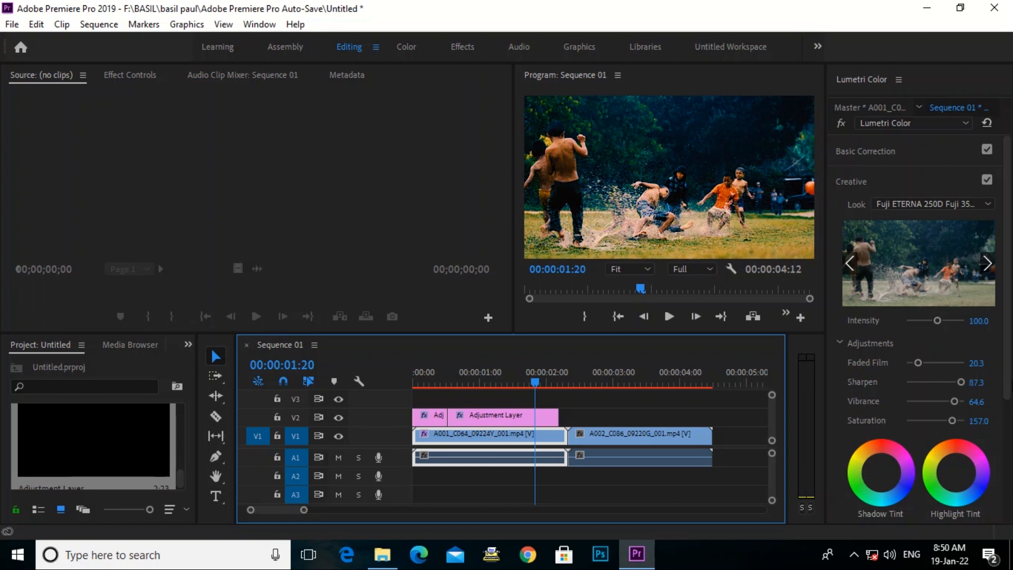
# Step: Shift the first clip's Shadow Tint slightly toward green
pyautogui.click(1008, 383)
pyautogui.scroll(-5, 1007, 382)
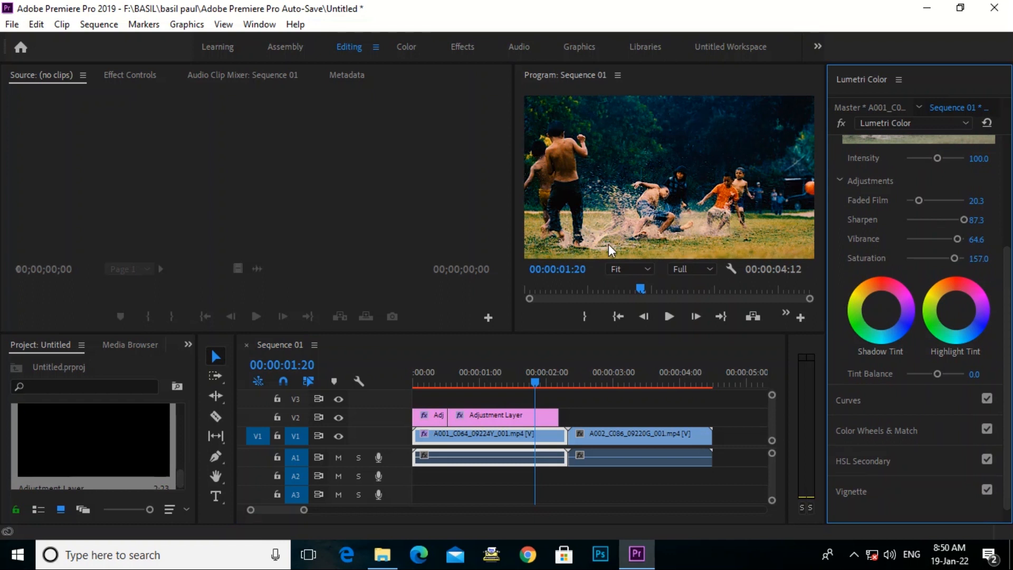
pyautogui.moveTo(881, 309); pyautogui.dragTo(870, 315)
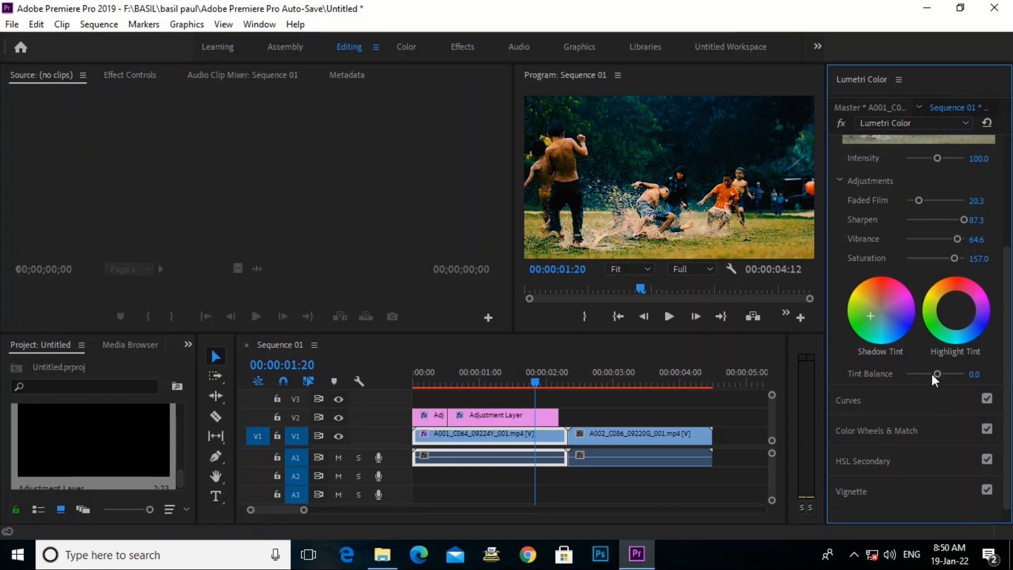
# Step: Set the first clip's Tint Balance to 16.5 and shift its Highlight Tint slightly toward green
pyautogui.moveTo(937, 374); pyautogui.dragTo(938, 373)
pyautogui.moveTo(953, 311)
pyautogui.mouseDown()
pyautogui.moveTo(936, 312)
pyautogui.moveTo(955, 291)
pyautogui.moveTo(934, 323)
pyautogui.moveTo(942, 315)
pyautogui.mouseUp()
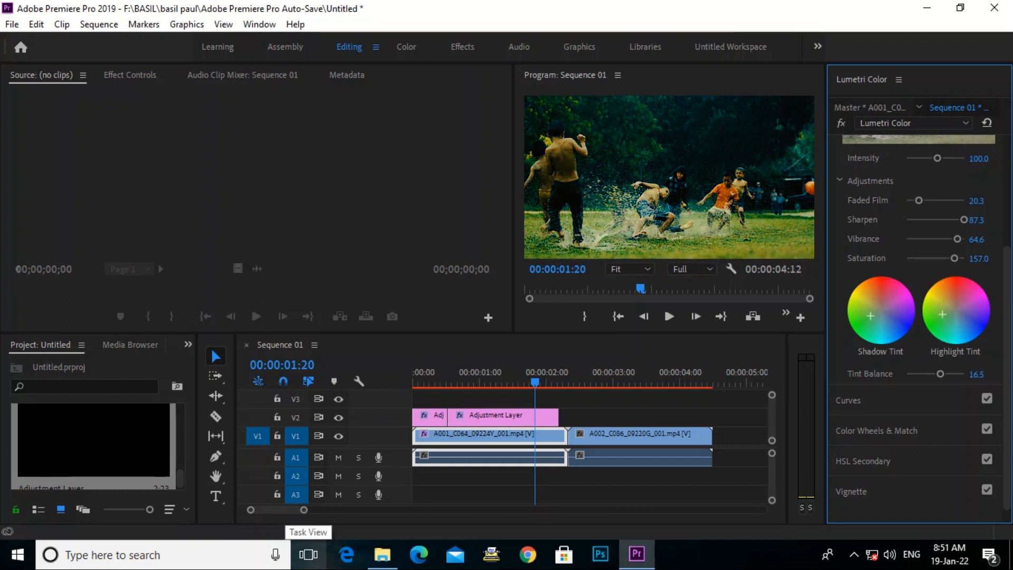
# Step: Try raising the midtones of the first clip's red RGB curve, and reset the curve to a straight line
pyautogui.click(866, 399)
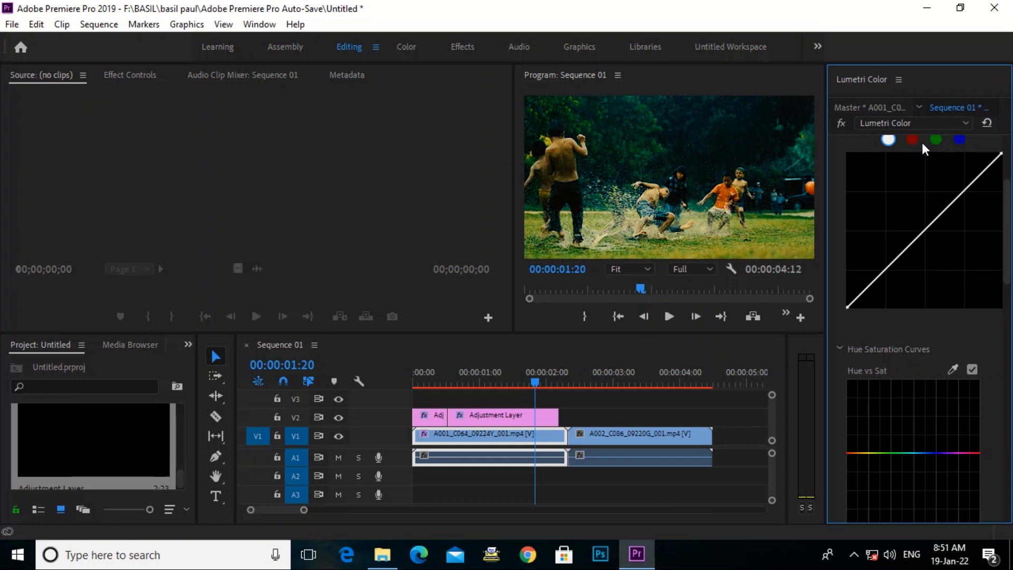
pyautogui.scroll(2, 926, 207)
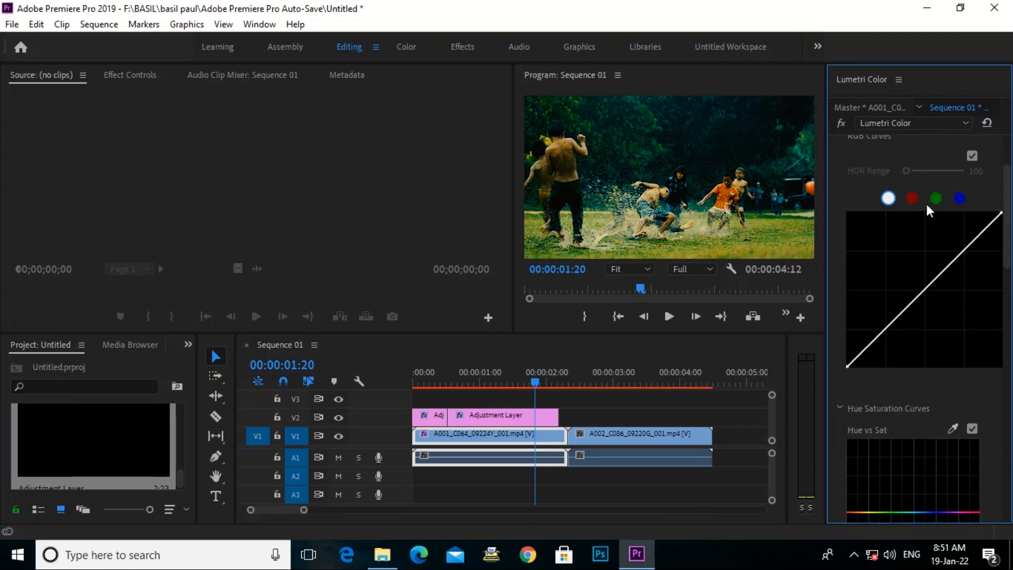
pyautogui.click(912, 195)
pyautogui.moveTo(929, 293)
pyautogui.mouseDown()
pyautogui.moveTo(911, 287)
pyautogui.moveTo(947, 320)
pyautogui.moveTo(926, 299)
pyautogui.mouseUp()
pyautogui.hotkey('ctrl', 'z')
pyautogui.doubleClick(926, 299)
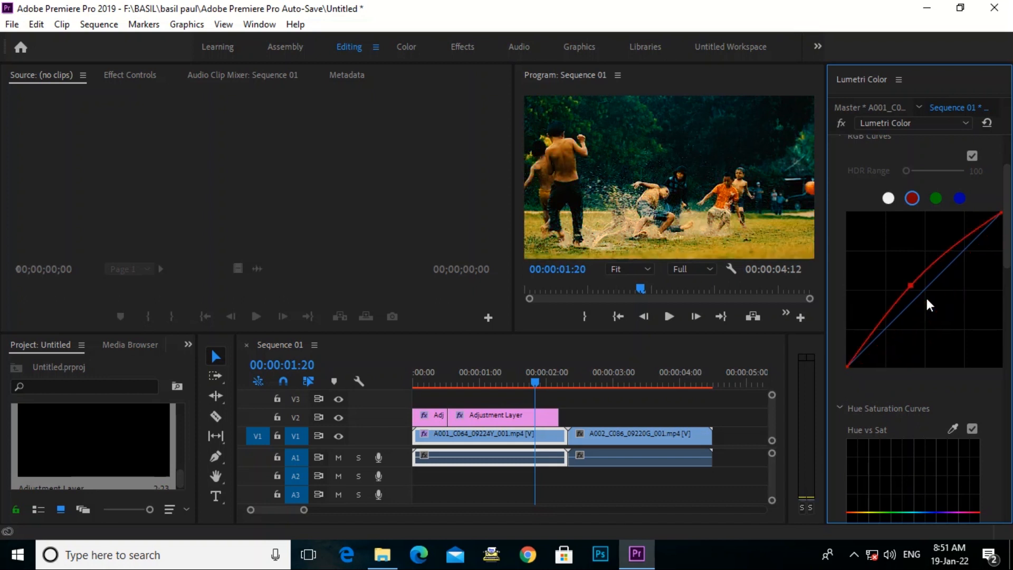
# Step: Try bending the first clip's green and blue RGB curves around their midpoints, and reset each to a straight line
pyautogui.click(936, 199)
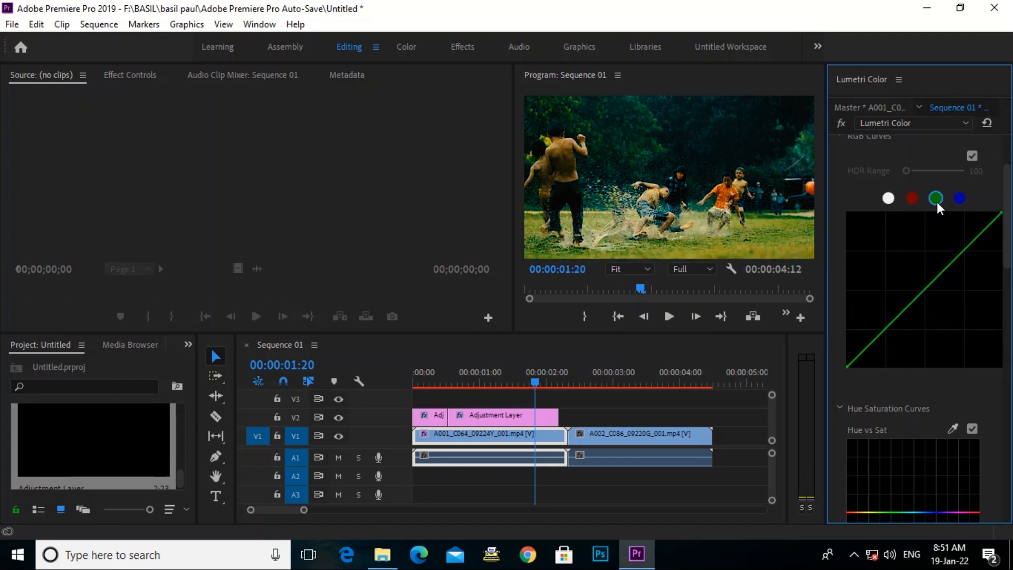
pyautogui.moveTo(931, 286)
pyautogui.mouseDown()
pyautogui.moveTo(946, 293)
pyautogui.moveTo(918, 273)
pyautogui.moveTo(935, 297)
pyautogui.moveTo(938, 285)
pyautogui.mouseUp()
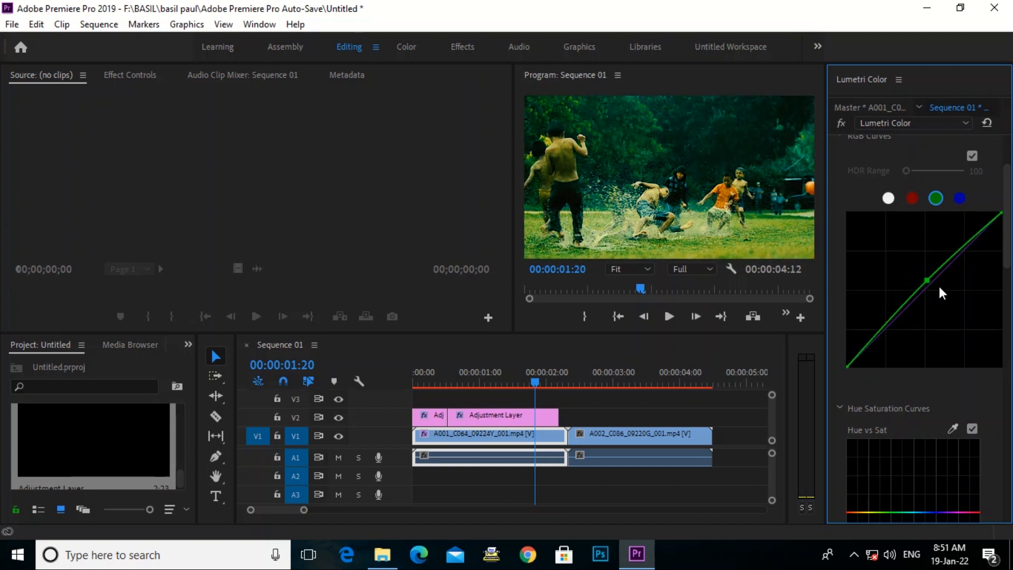
pyautogui.doubleClick(935, 235)
pyautogui.click(959, 199)
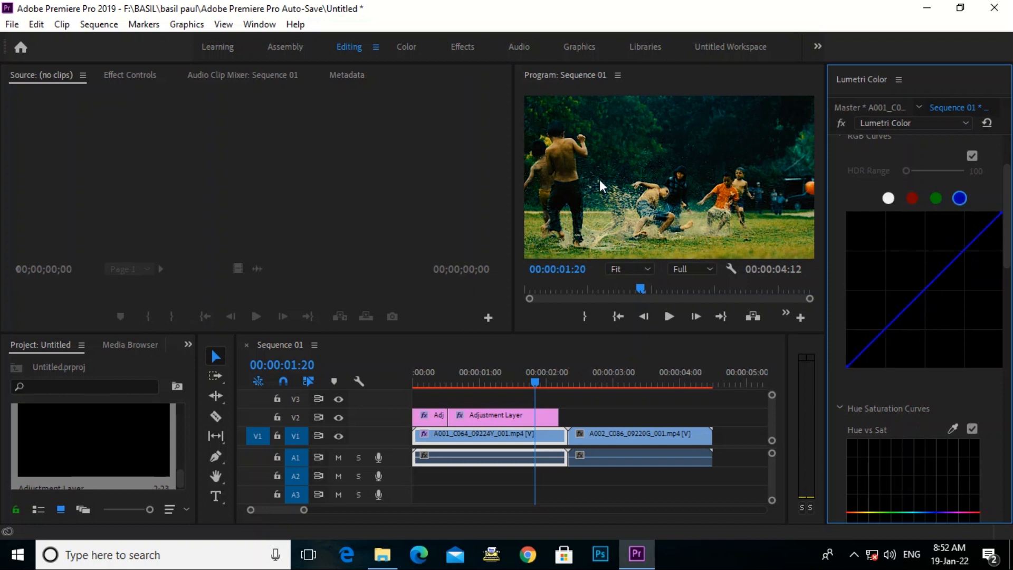
pyautogui.moveTo(927, 287)
pyautogui.mouseDown()
pyautogui.moveTo(939, 297)
pyautogui.moveTo(926, 290)
pyautogui.mouseUp()
pyautogui.doubleClick(927, 289)
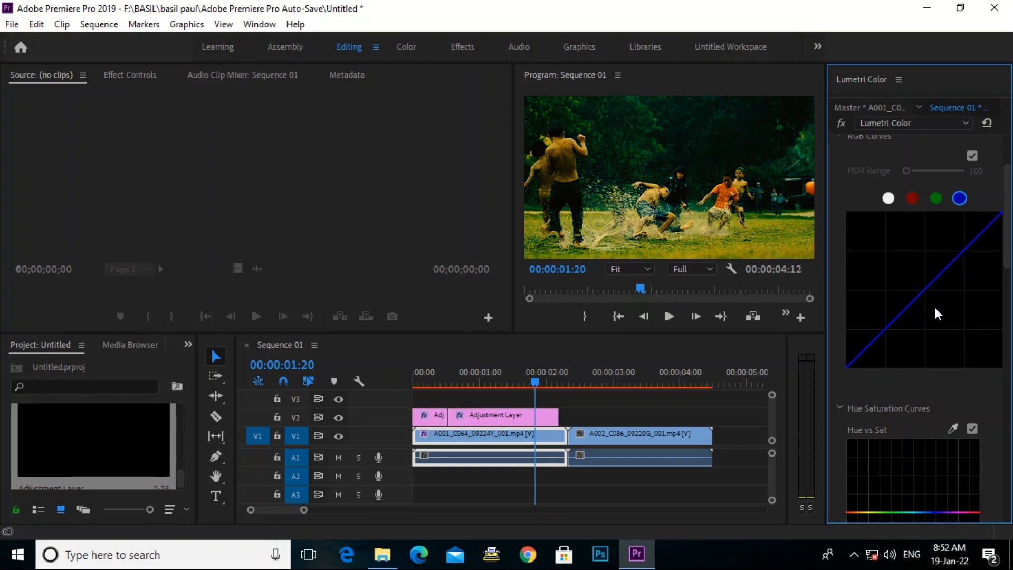
# Step: Examine the Hue Saturation Curves, including Hue vs Sat and Hue vs Hue, in the first clip's Curves settings
pyautogui.scroll(-3, 927, 498)
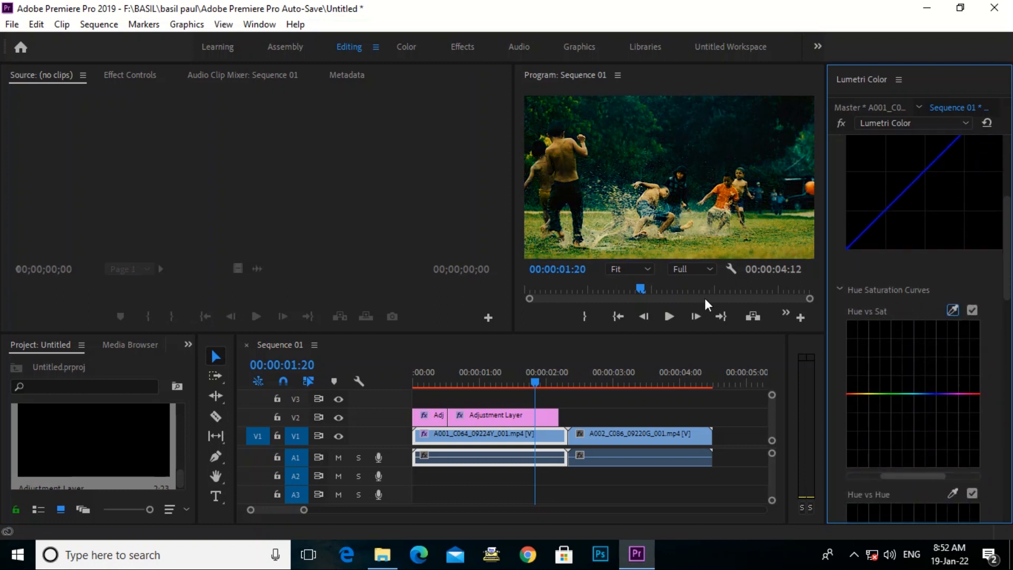
pyautogui.scroll(-2, 885, 344)
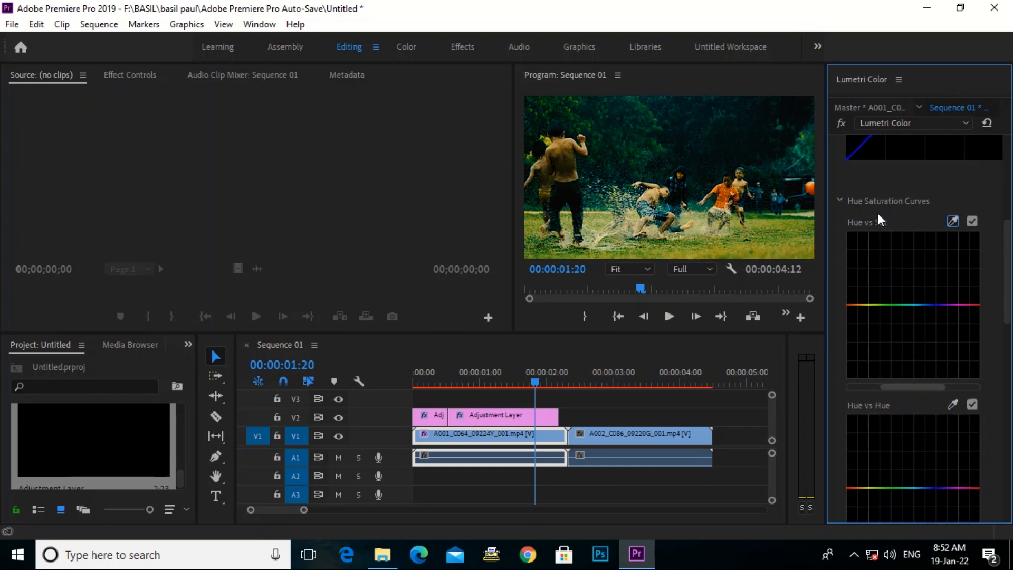
pyautogui.scroll(-3, 871, 350)
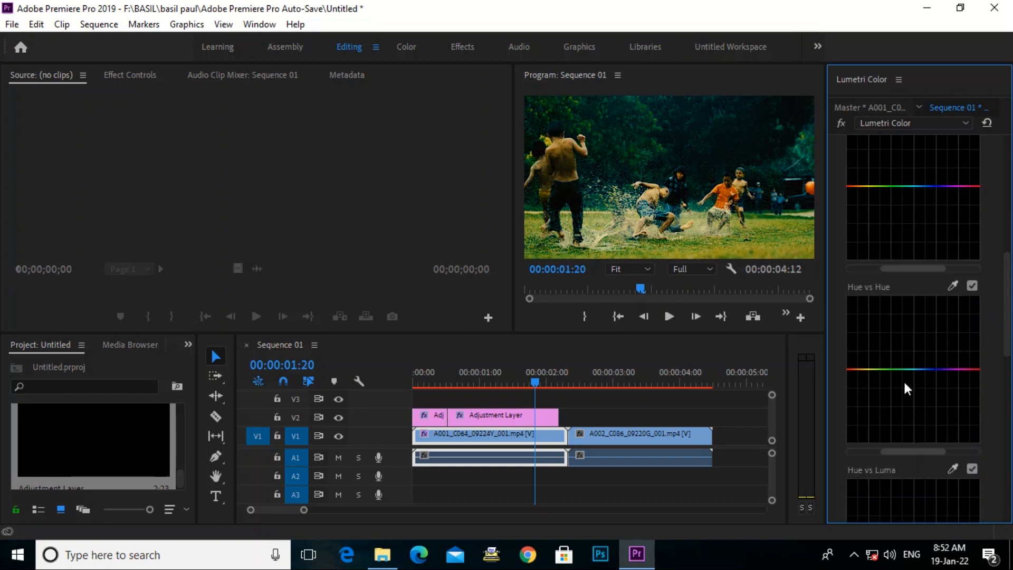
pyautogui.scroll(2, 855, 323)
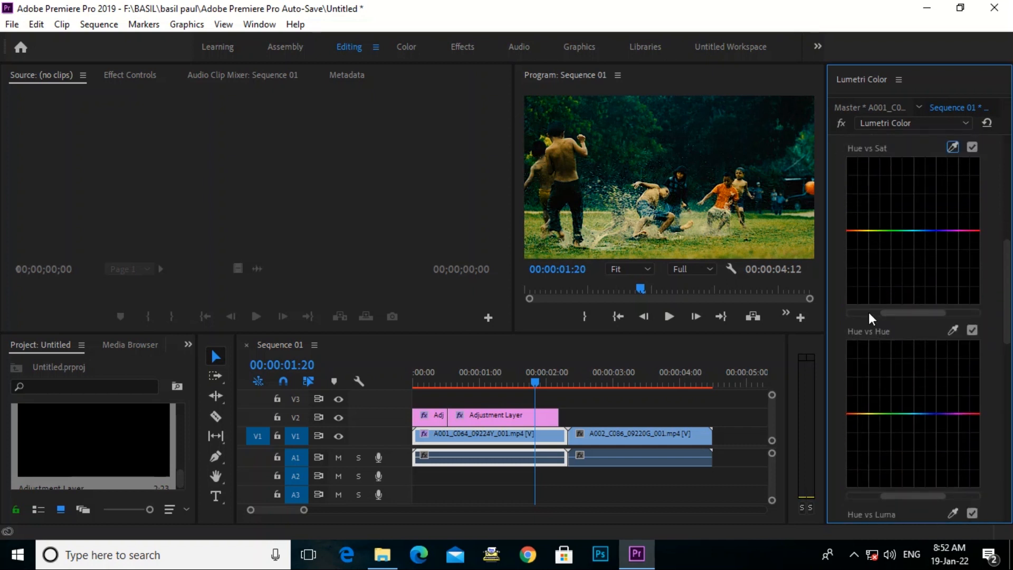
pyautogui.scroll(2, 867, 310)
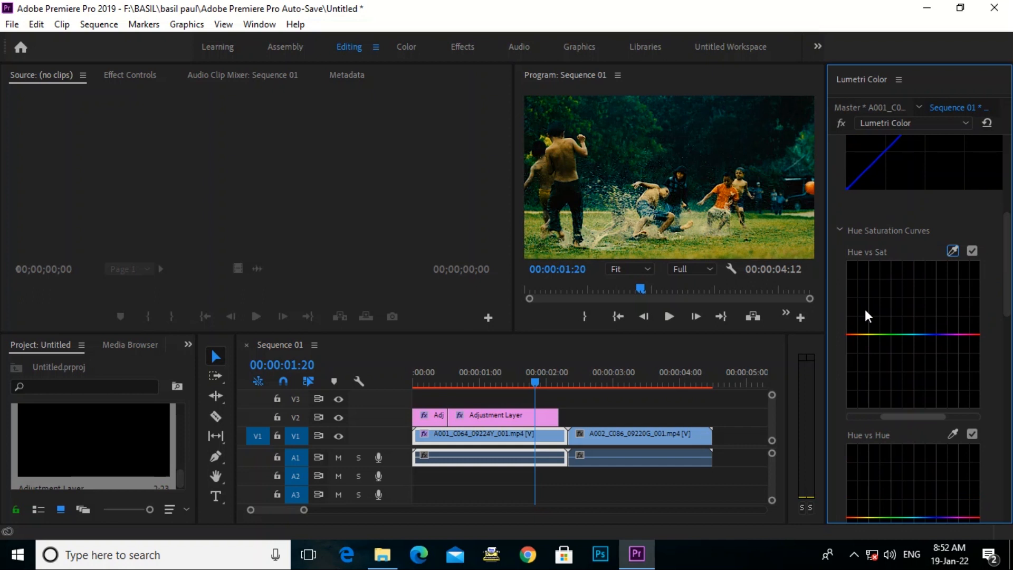
pyautogui.scroll(-2, 865, 313)
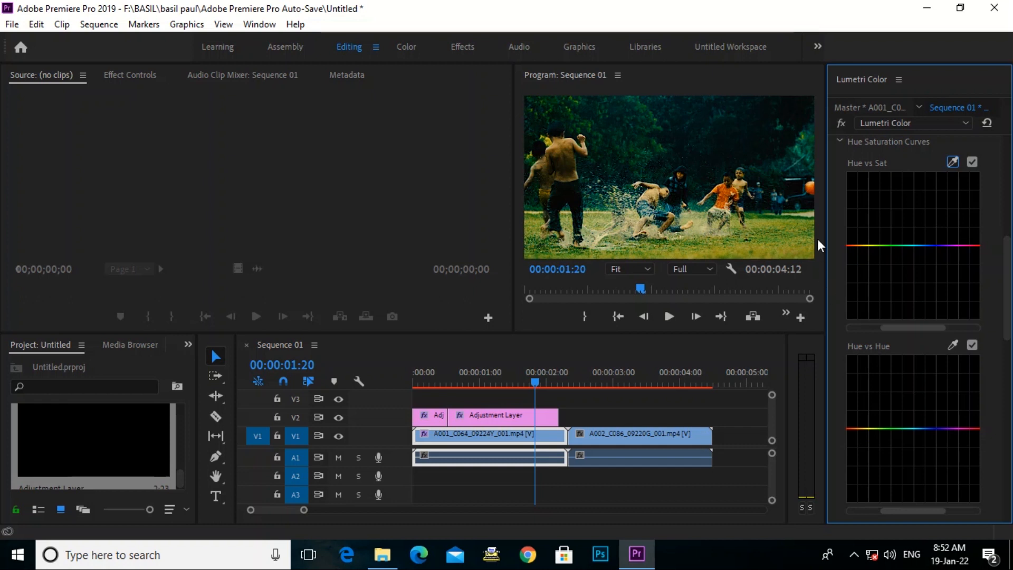
pyautogui.scroll(5, 847, 244)
pyautogui.scroll(3, 868, 236)
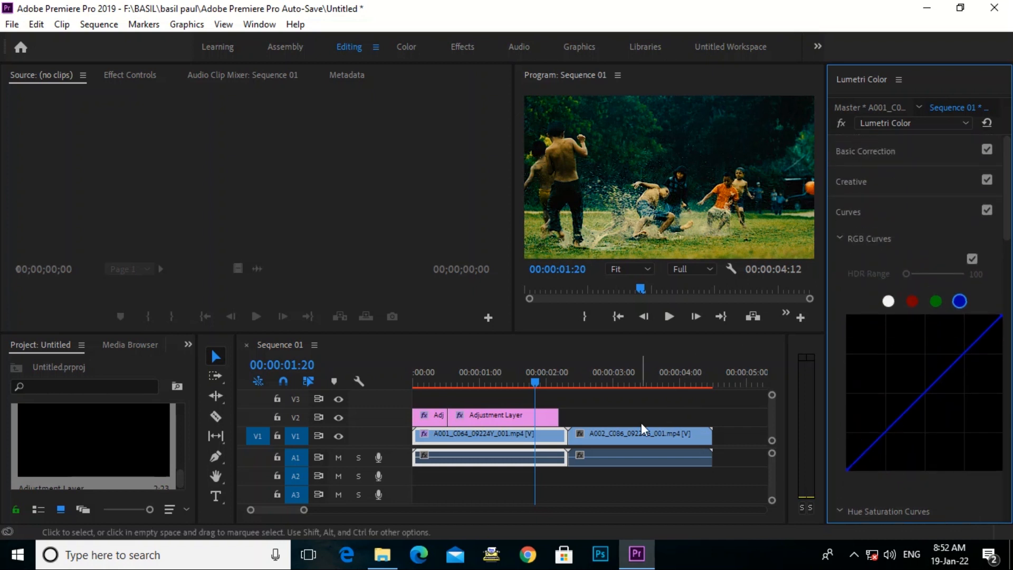
pyautogui.click(888, 119)
pyautogui.click(888, 119)
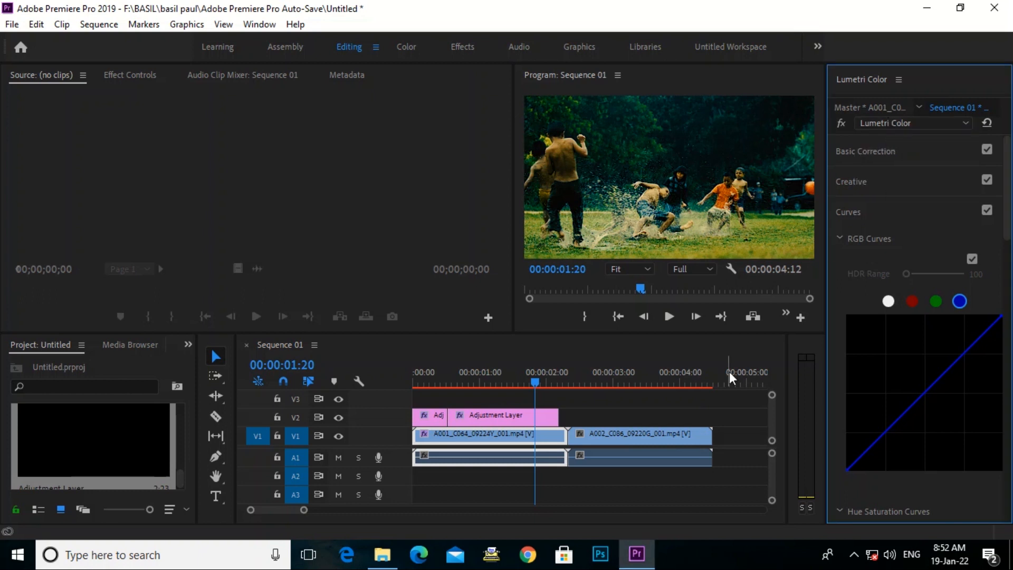
# Step: Apply the SL GOLD TOBACCO creative look to the second adjustment layer on track V2
pyautogui.click(482, 417)
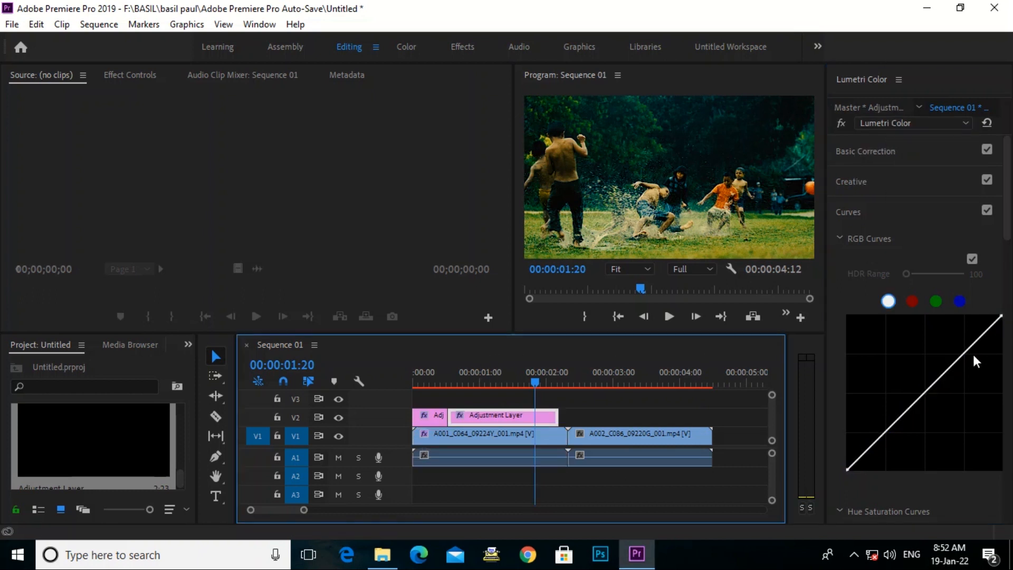
pyautogui.click(861, 184)
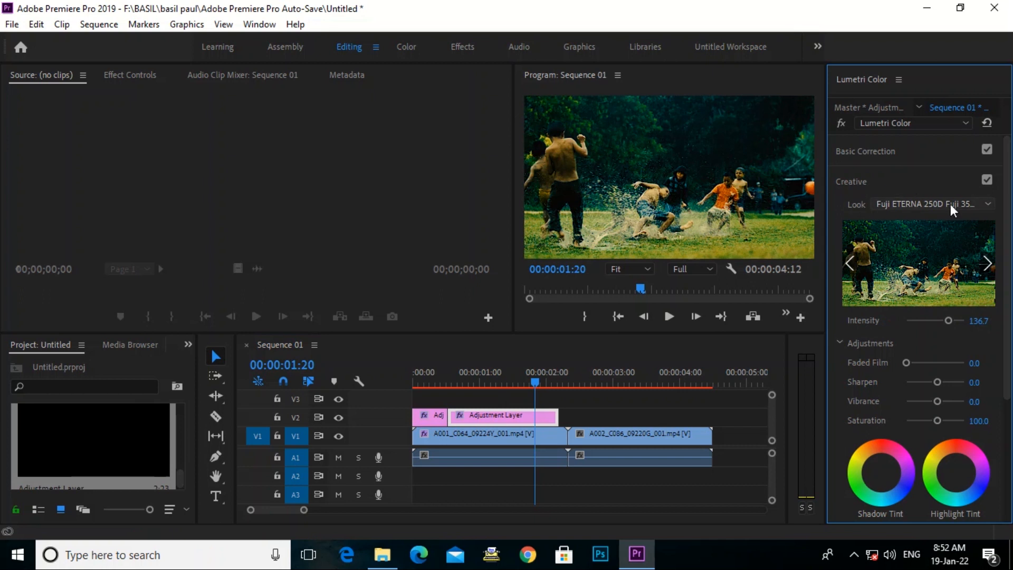
pyautogui.click(988, 203)
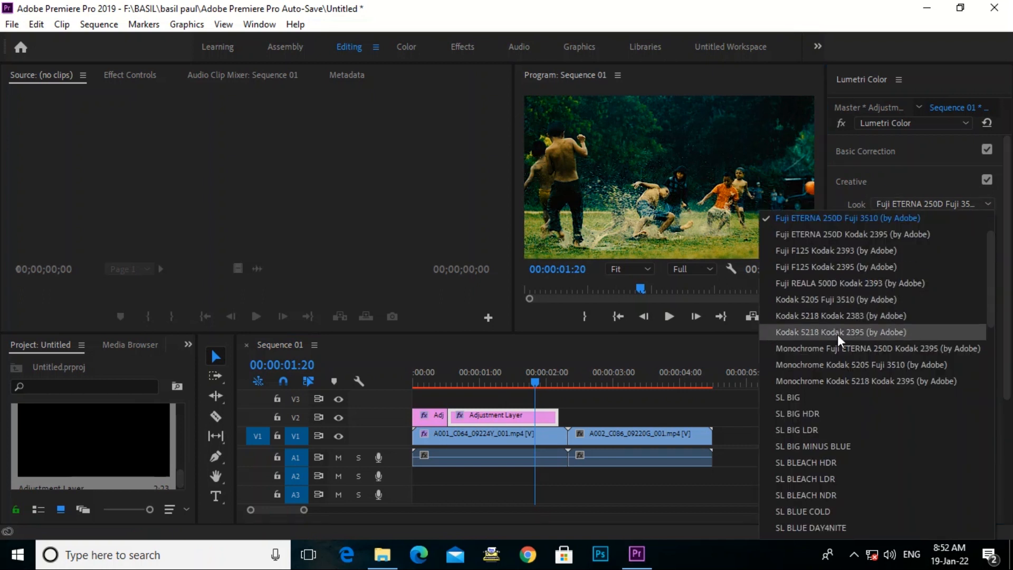
pyautogui.scroll(-5, 839, 334)
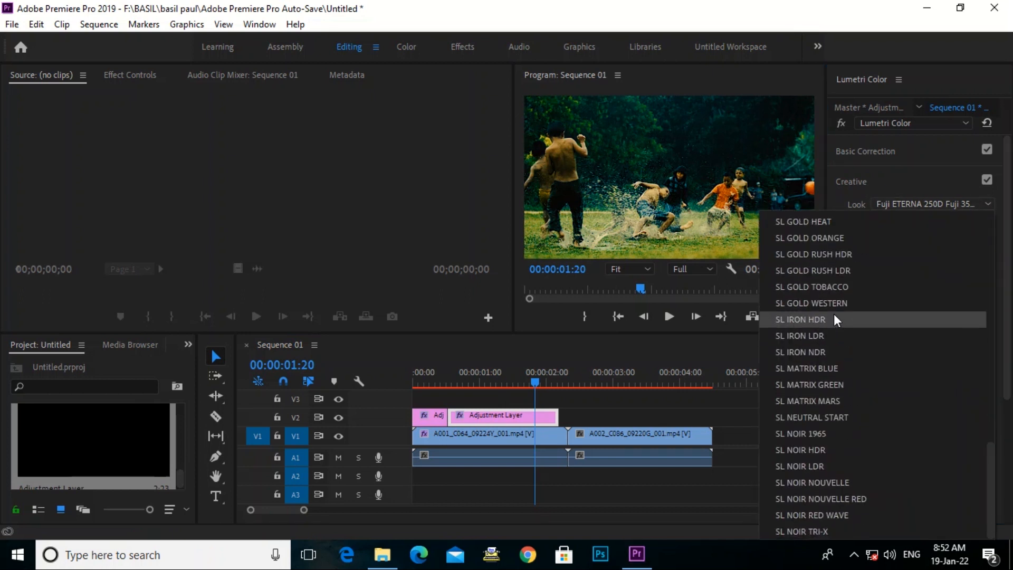
pyautogui.click(819, 293)
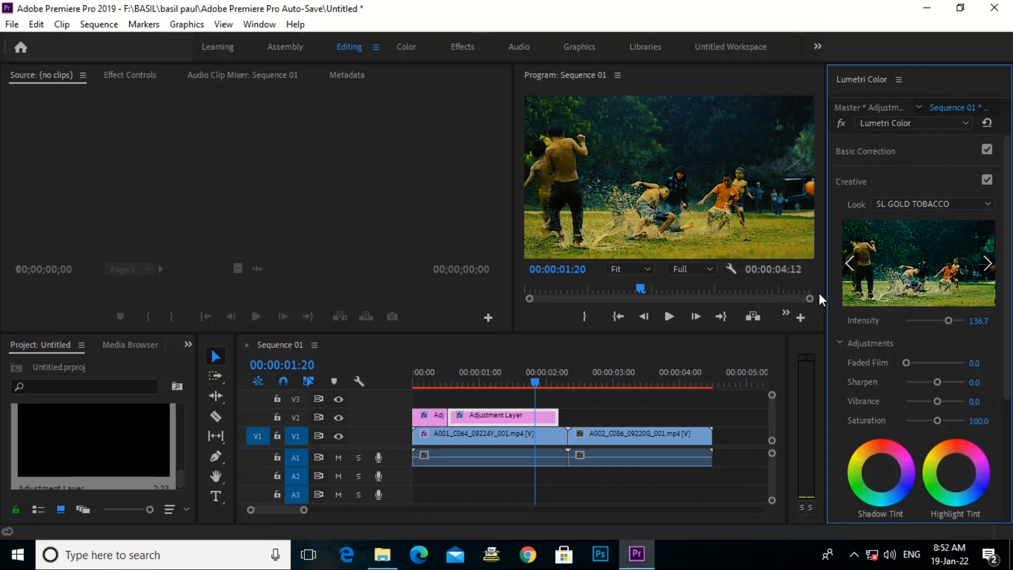
# Step: Preview the SL NOIR looks on the second adjustment layer and apply the SL IRON NDR look
pyautogui.click(986, 258)
pyautogui.click(985, 258)
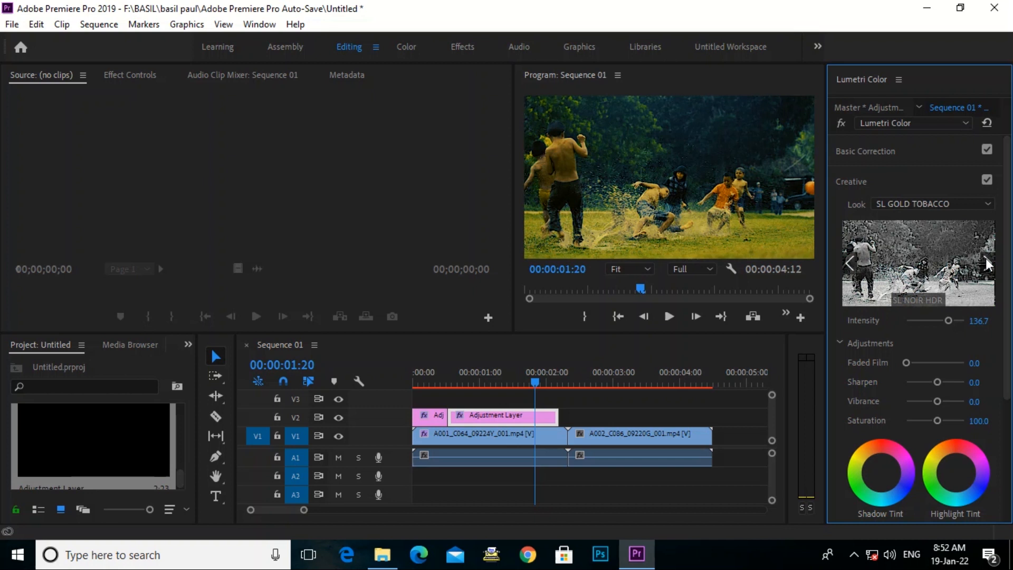
pyautogui.click(986, 258)
pyautogui.click(986, 258)
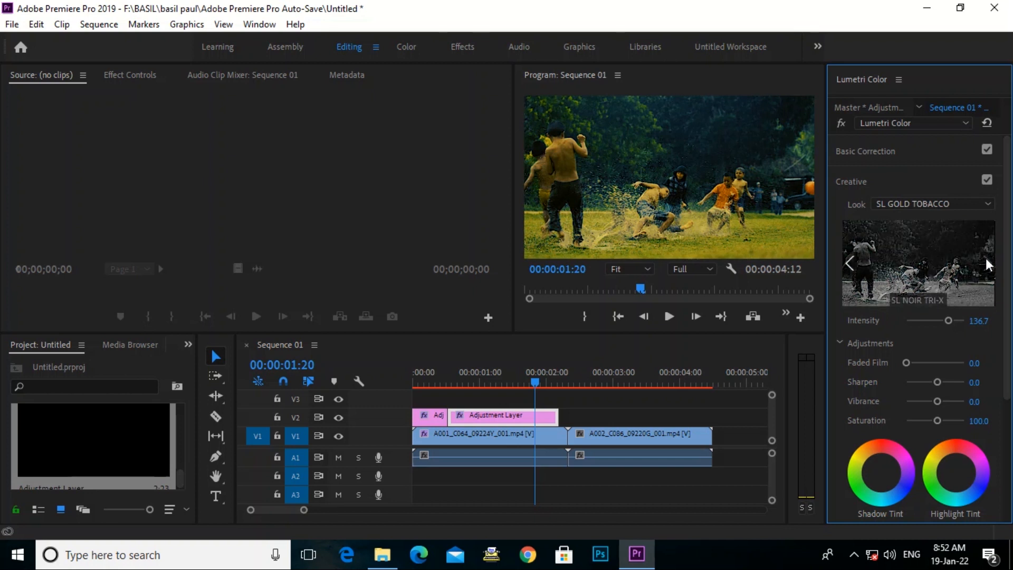
pyautogui.click(847, 263)
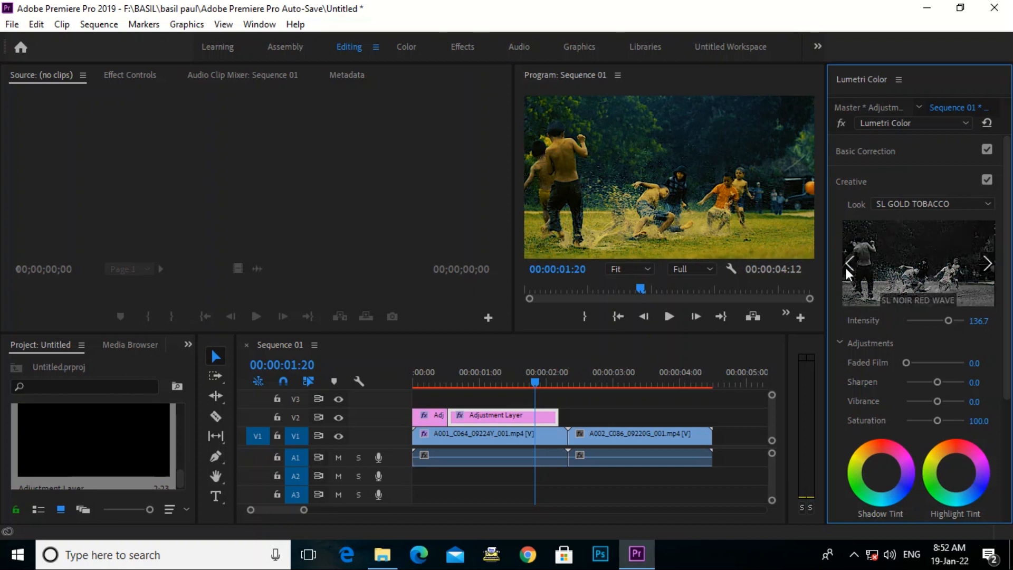
pyautogui.click(919, 205)
pyautogui.click(824, 352)
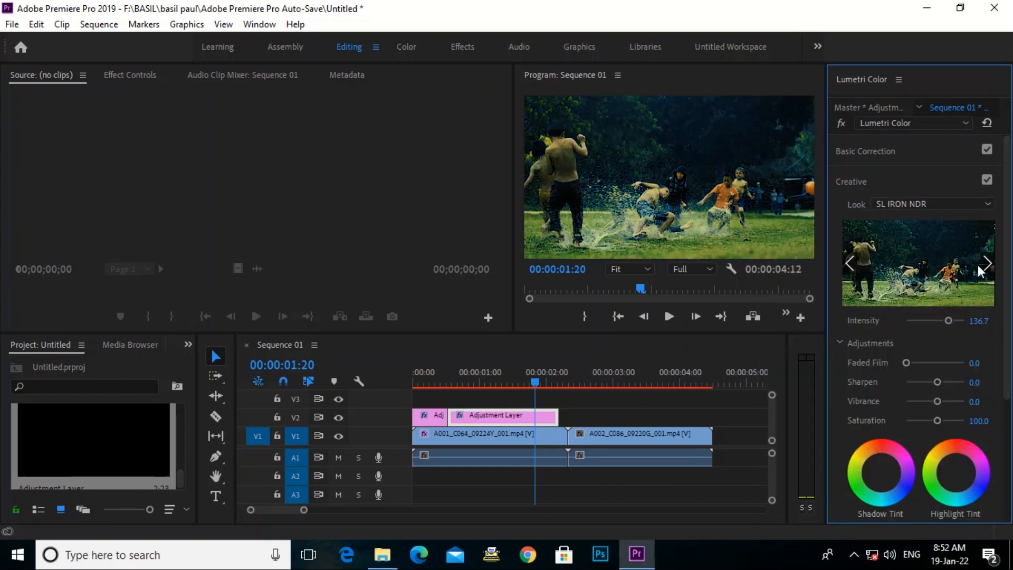
# Step: Browse the look previews and apply the SL NOIR TRI-X look to the second adjustment layer
pyautogui.click(983, 264)
pyautogui.click(984, 265)
pyautogui.click(915, 267)
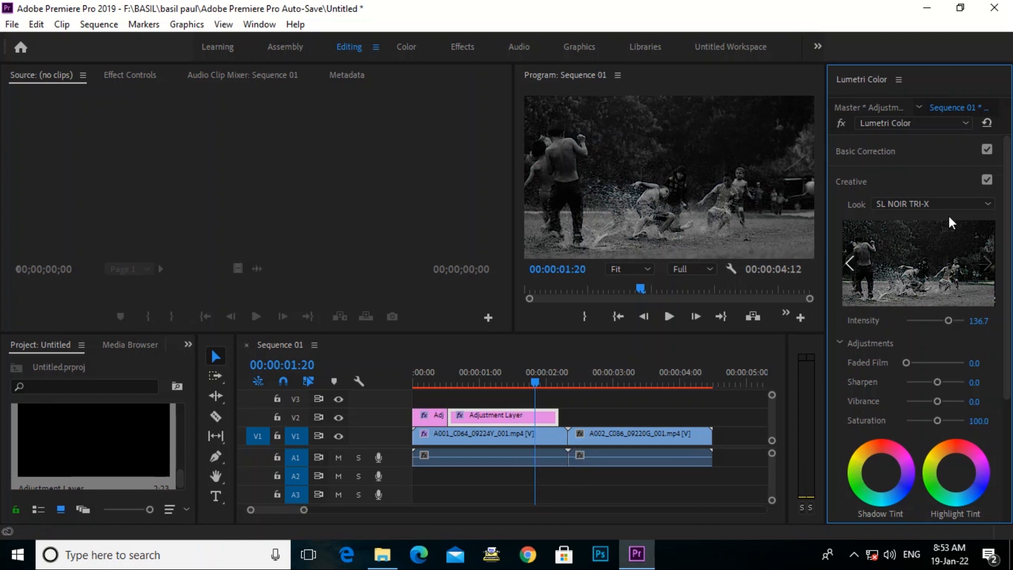
# Step: Apply the SL MATRIX MARS look at an Intensity of 43.0 to the second adjustment layer and check frames 00:00:01:10 and 00:00:01:03
pyautogui.click(925, 203)
pyautogui.click(815, 400)
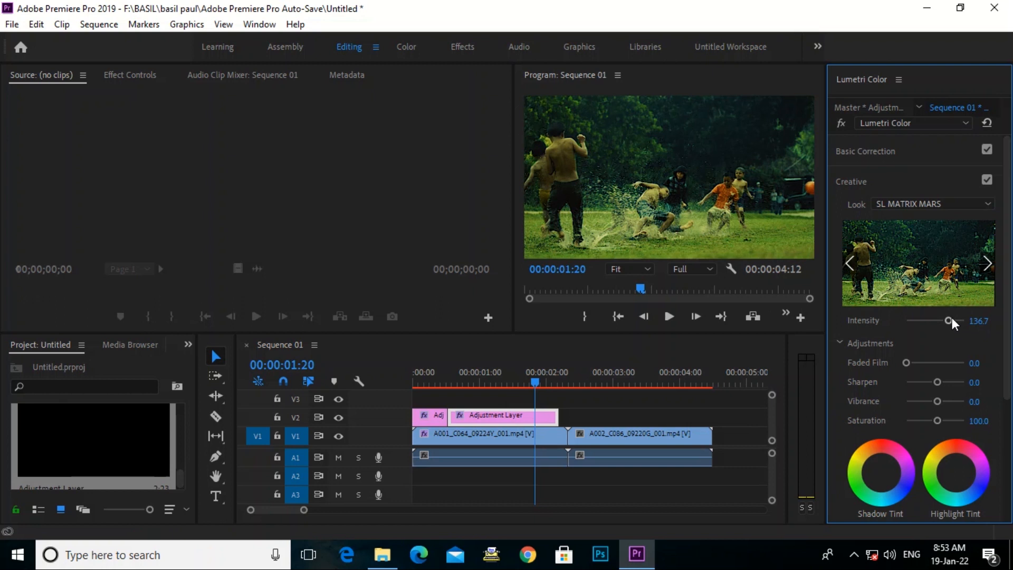
pyautogui.moveTo(952, 319); pyautogui.dragTo(917, 347)
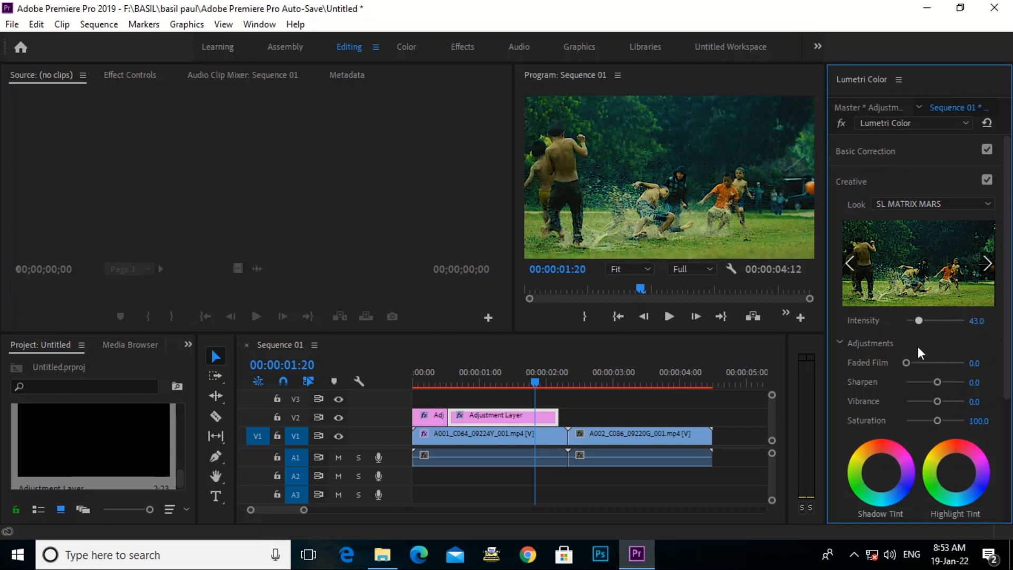
pyautogui.click(508, 384)
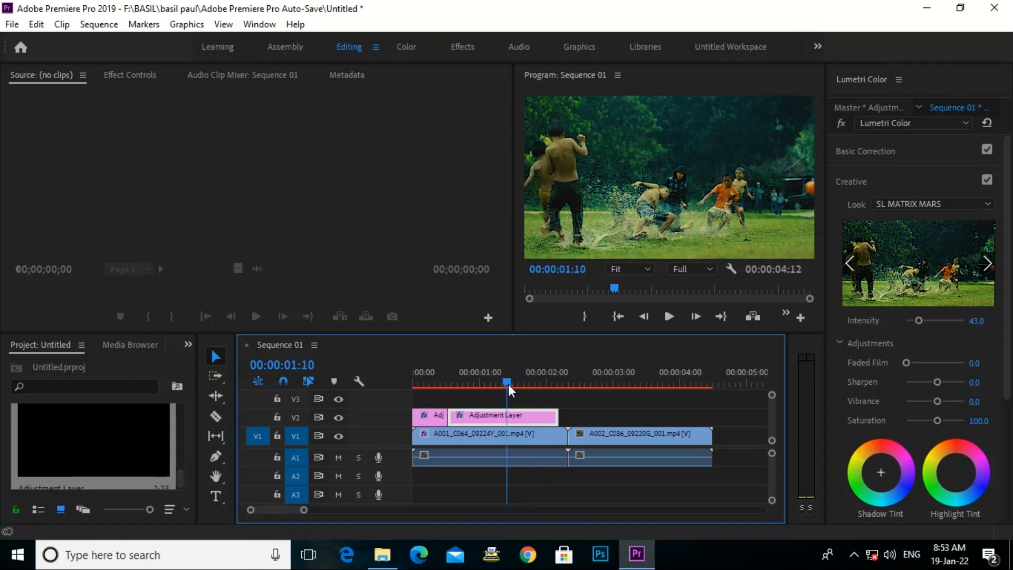
pyautogui.click(488, 385)
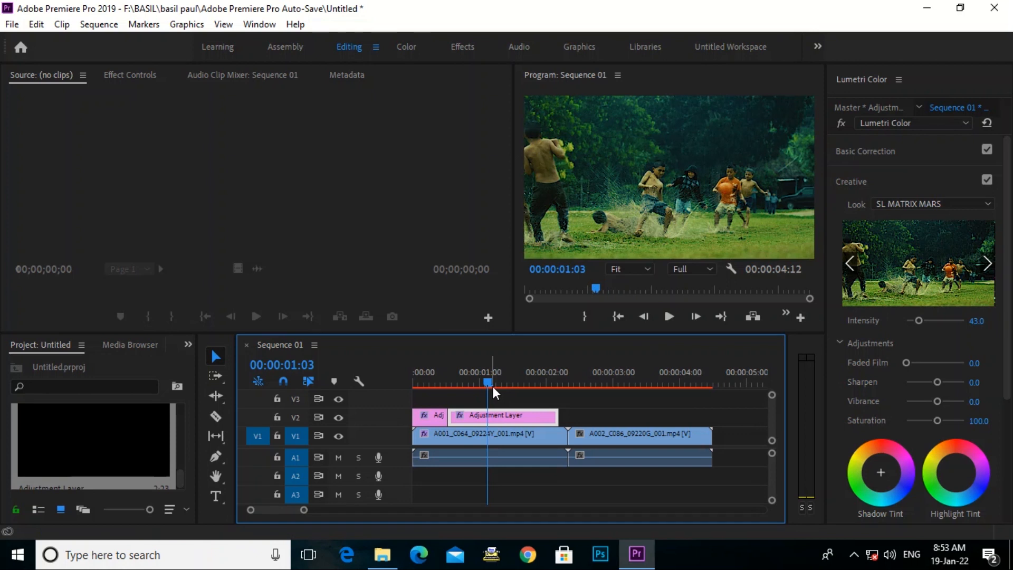
# Step: Try a copy of the second adjustment layer above the second clip on track V2, and delete the copy
pyautogui.moveTo(493, 414); pyautogui.dragTo(625, 414)
pyautogui.moveTo(583, 386); pyautogui.dragTo(551, 391)
pyautogui.click(602, 416)
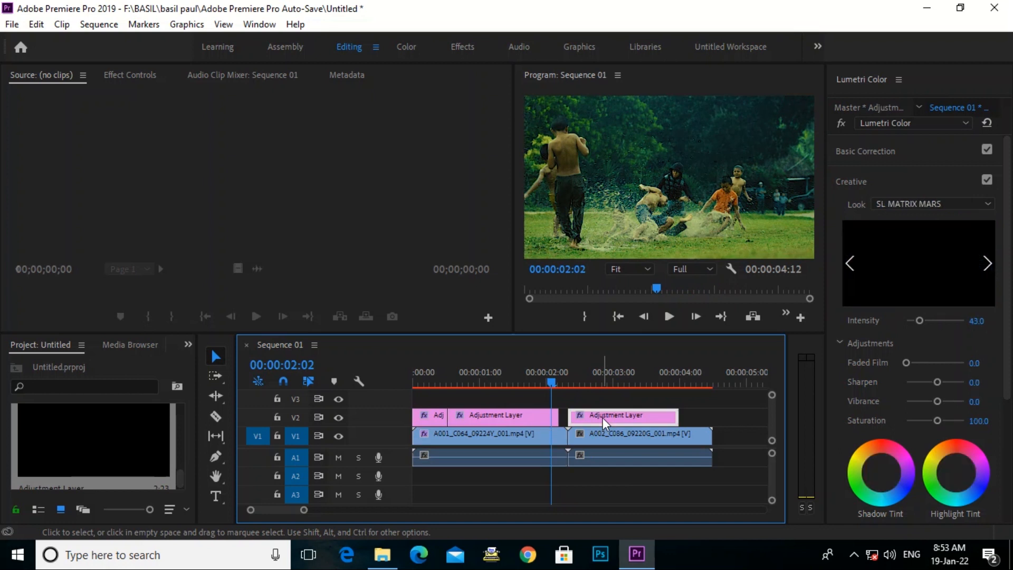
pyautogui.press('Delete')
# Step: Add a new adjustment layer on V2 directly after the existing ones and trim it to the end of the second clip
pyautogui.moveTo(553, 381); pyautogui.dragTo(613, 390)
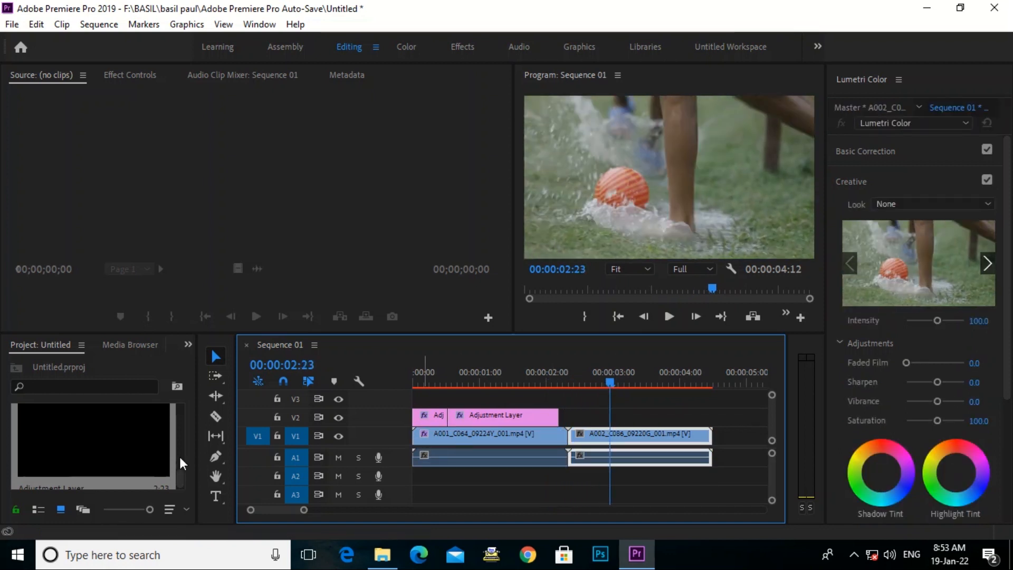
pyautogui.moveTo(78, 448); pyautogui.dragTo(565, 423)
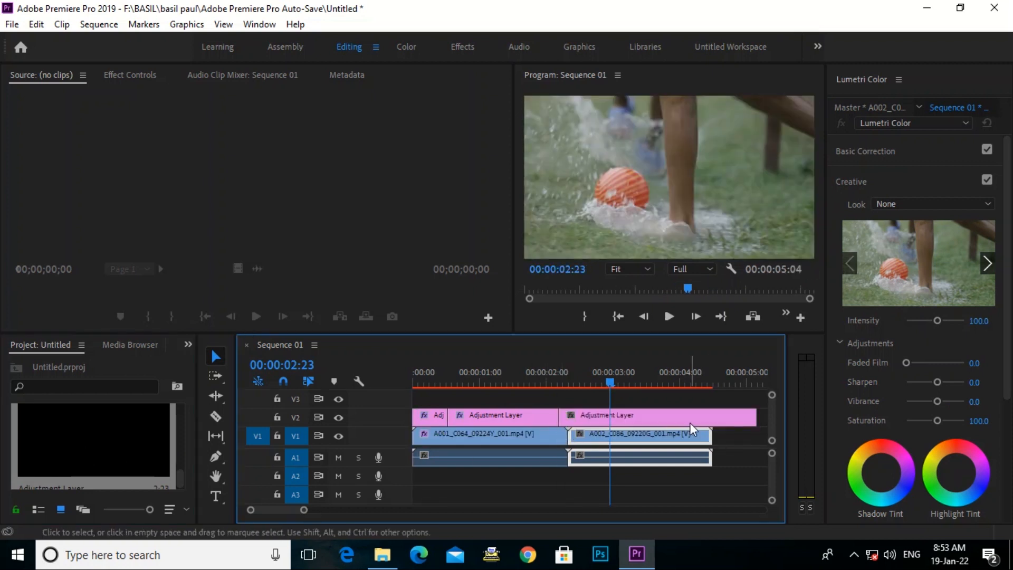
pyautogui.moveTo(754, 416); pyautogui.dragTo(711, 421)
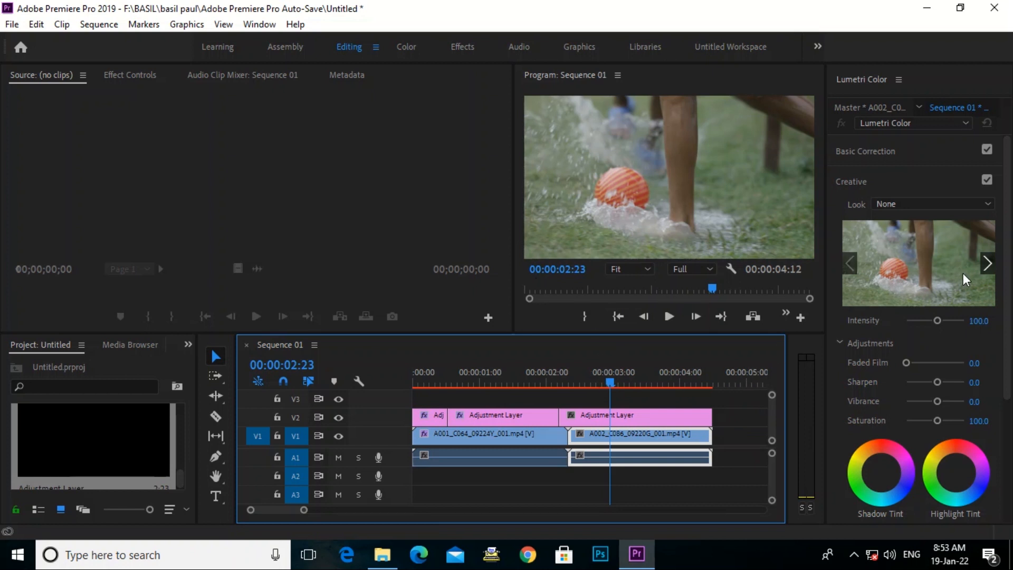
# Step: Try the Fuji REALA 500D Kodak 2393 look on the second clip, replace it with SL BLUE DAY4NITE, and set Intensity to 192.4
pyautogui.click(900, 204)
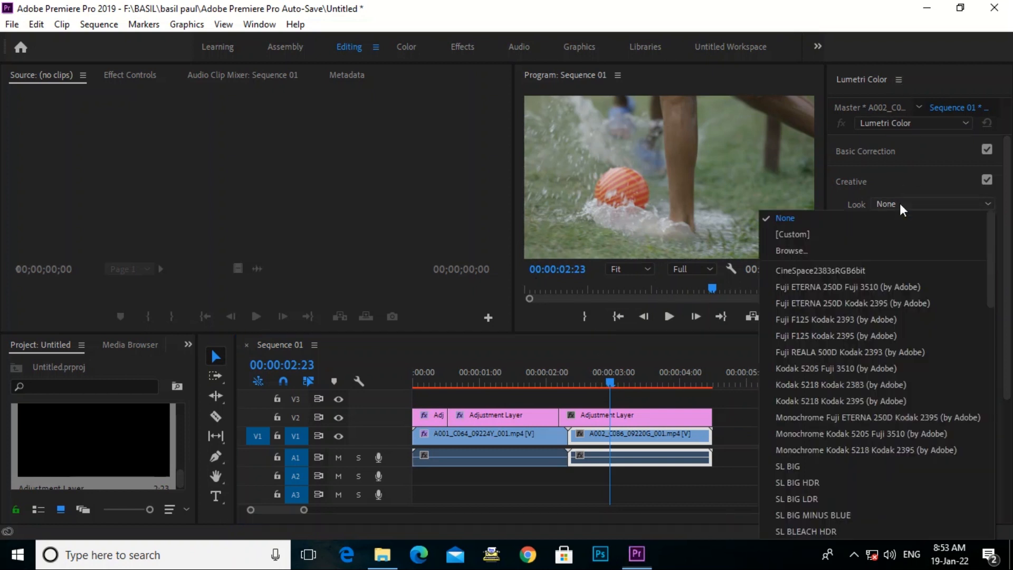
pyautogui.click(827, 355)
pyautogui.click(986, 264)
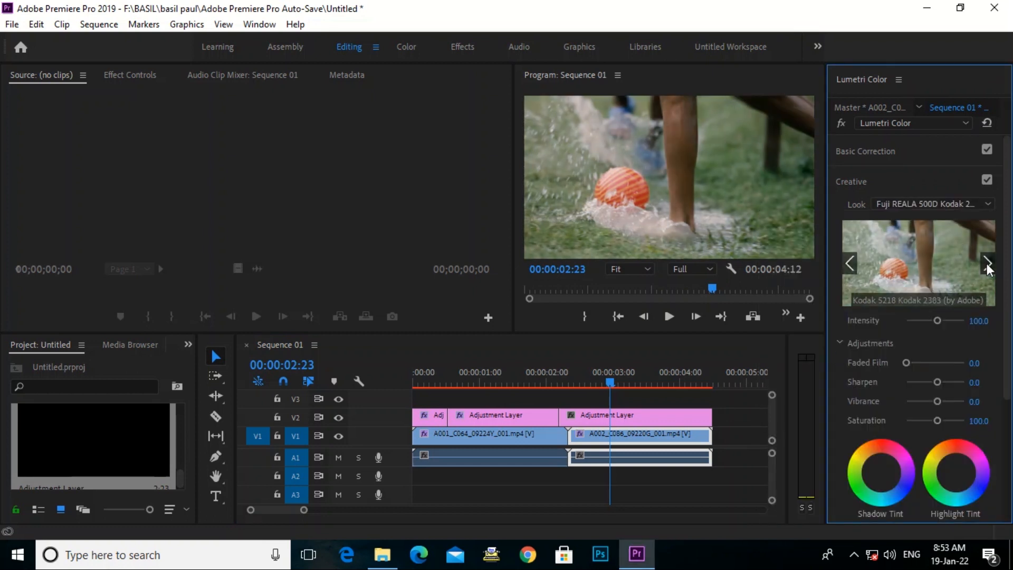
pyautogui.click(987, 264)
pyautogui.click(848, 263)
pyautogui.click(848, 264)
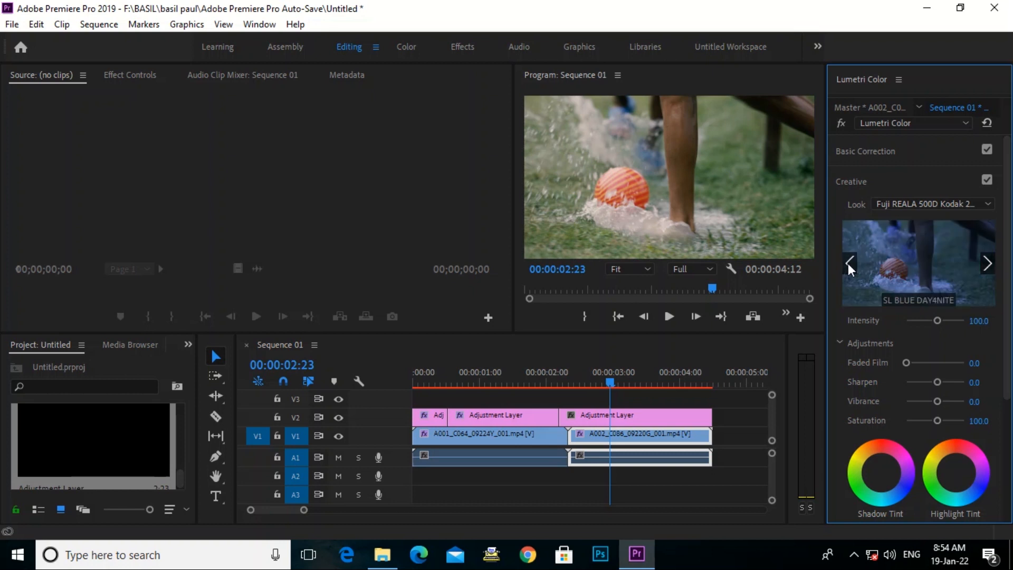
pyautogui.click(915, 256)
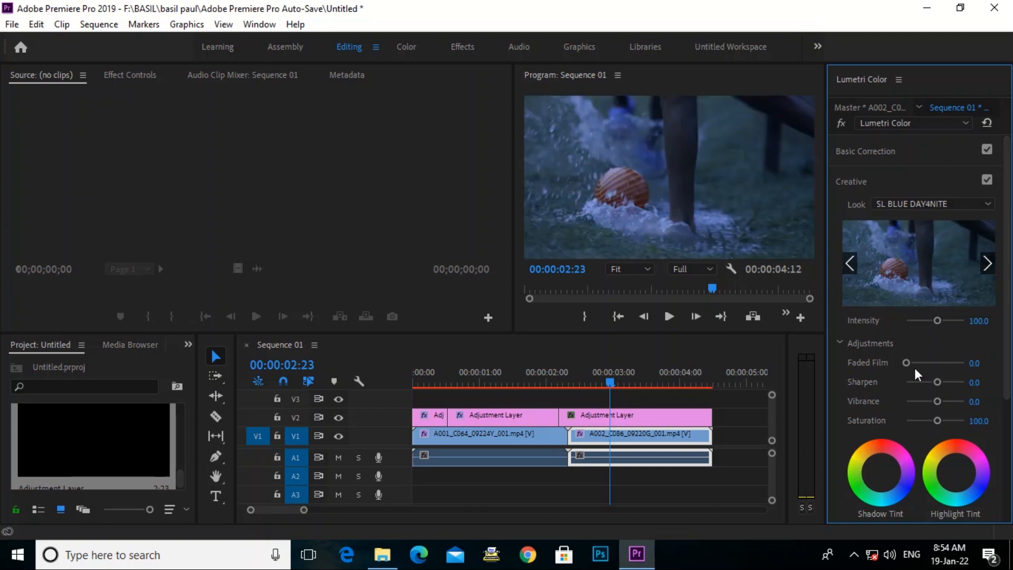
pyautogui.moveTo(937, 320); pyautogui.dragTo(954, 320)
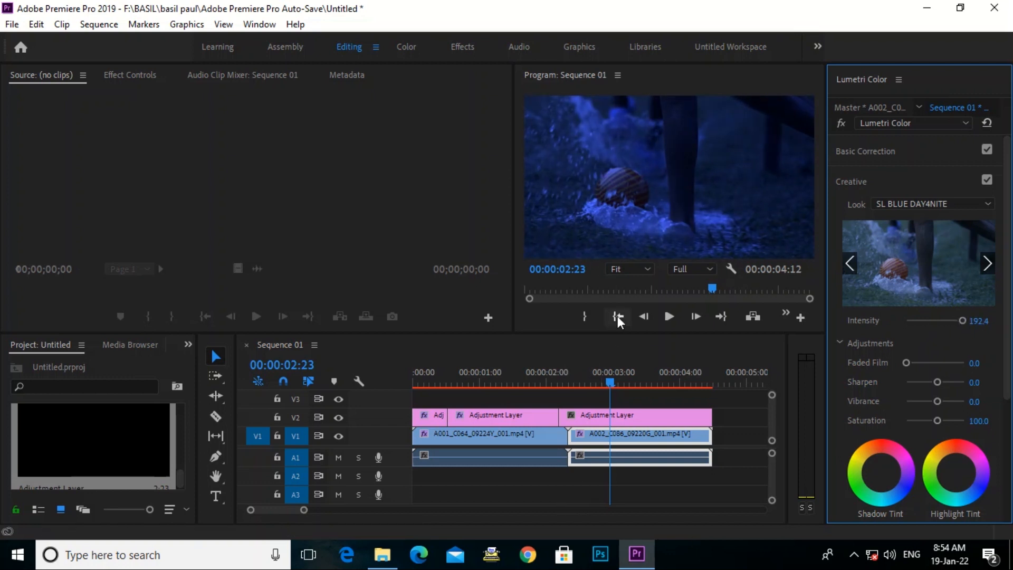
# Step: Preview the graded second clip in full screen and return to the editing workspace
pyautogui.hotkey('ctrl', '`')
pyautogui.press('space')
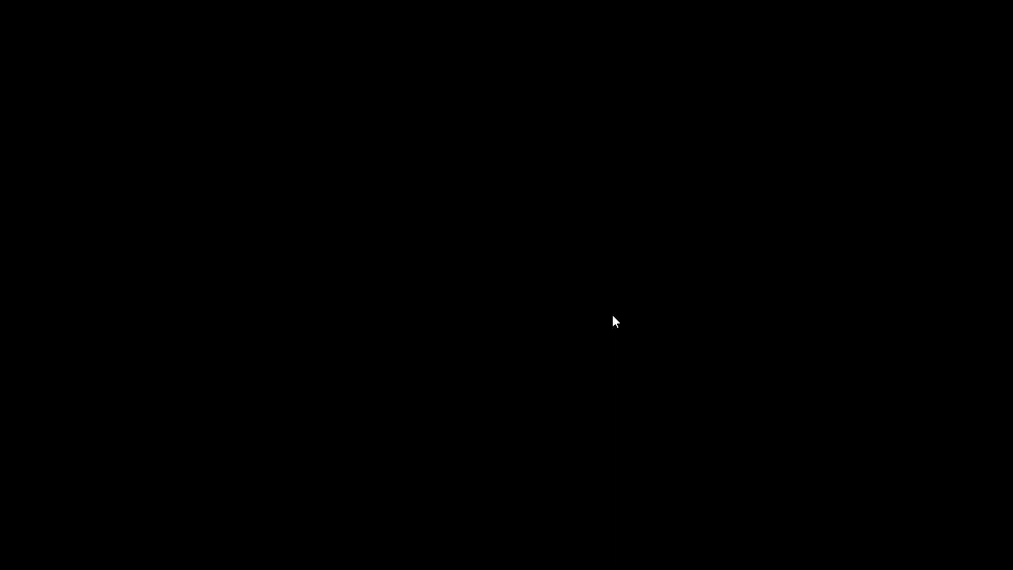
pyautogui.press('Escape')
# Step: Trim the last adjustment layer's start to the beginning of the second clip and play the sequence from 00:00:02:07
pyautogui.moveTo(561, 419); pyautogui.dragTo(566, 387)
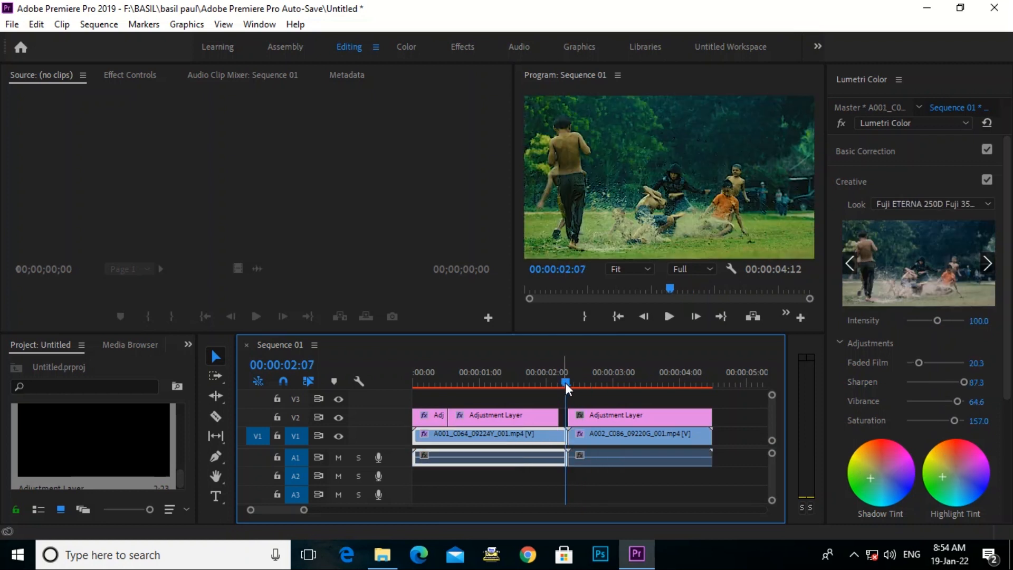
pyautogui.press('space')
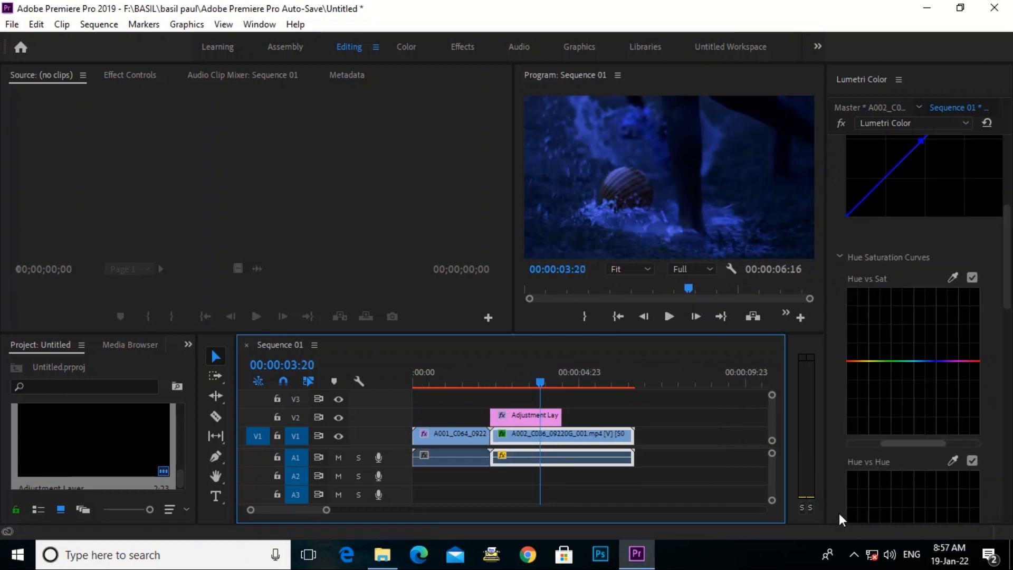
pyautogui.click(854, 553)
pyautogui.click(883, 525)
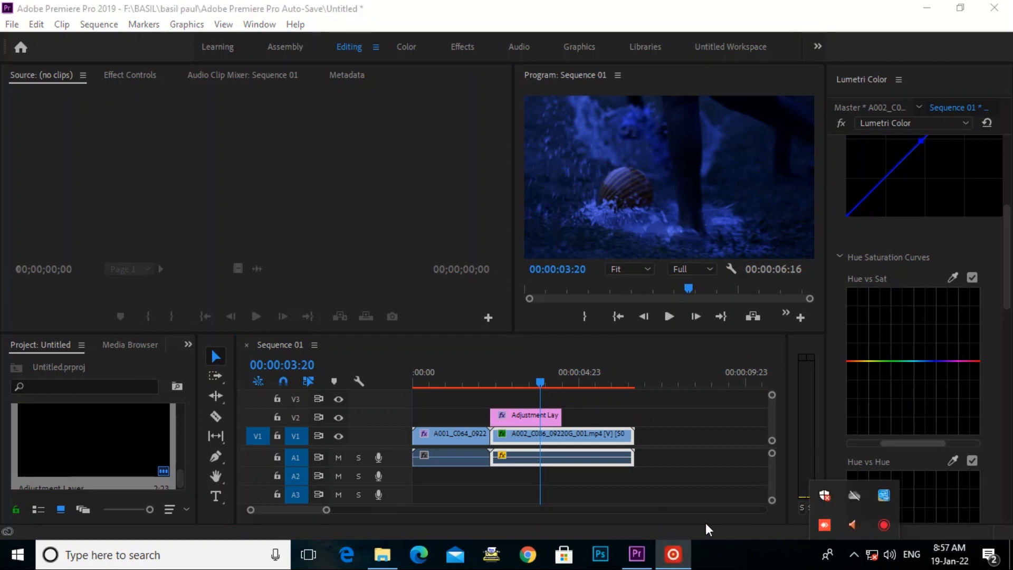